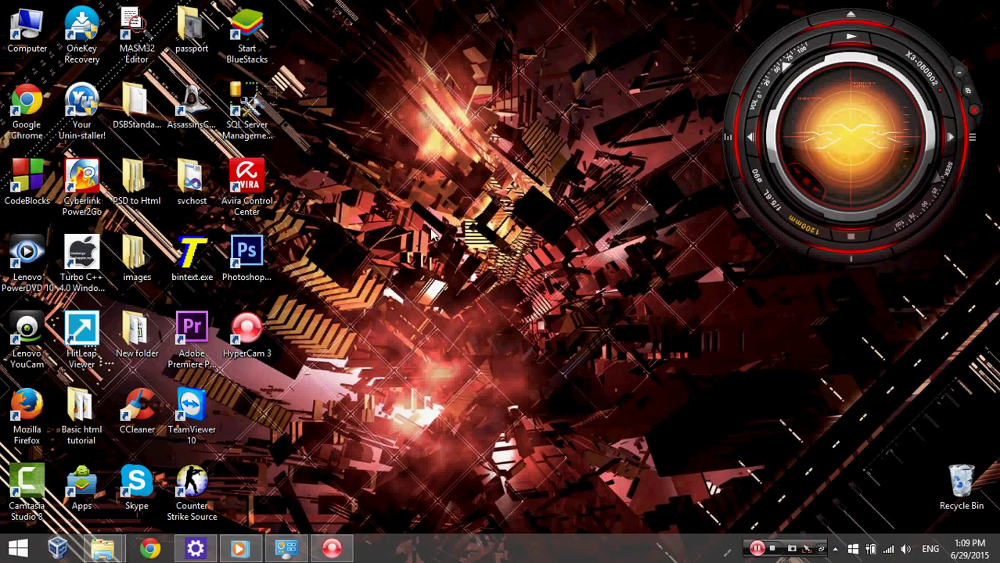
- Refresh the desktop several times, briefly visiting the Start screen in between
{"action": "right_click", "coordinate": [430, 228]}
{"action": "left_click", "coordinate": [504, 272]}
{"action": "left_click", "coordinate": [17, 548]}
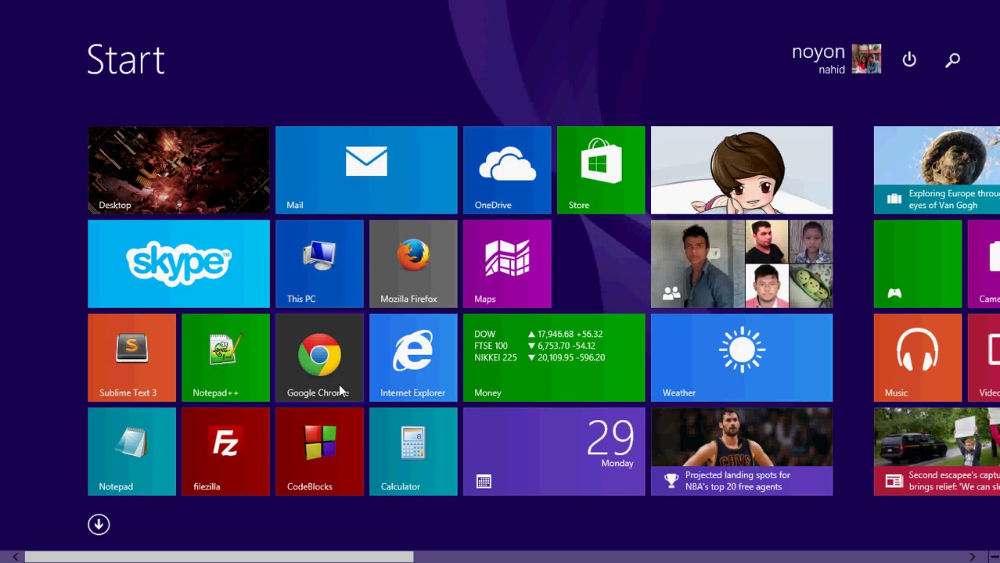
{"action": "left_click", "coordinate": [233, 182]}
{"action": "right_click", "coordinate": [412, 240]}
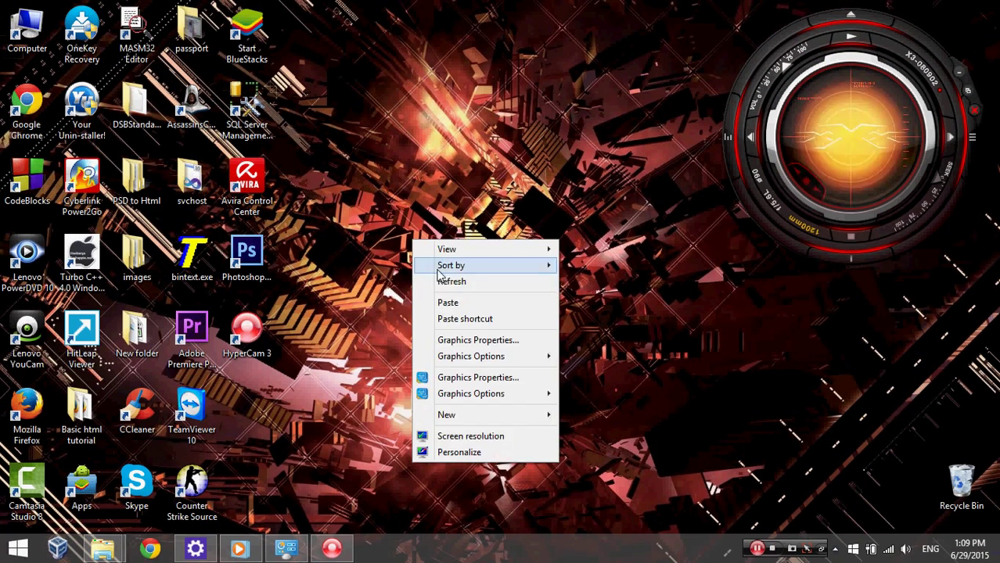
{"action": "left_click", "coordinate": [450, 283]}
{"action": "right_click", "coordinate": [376, 251]}
{"action": "left_click", "coordinate": [395, 291]}
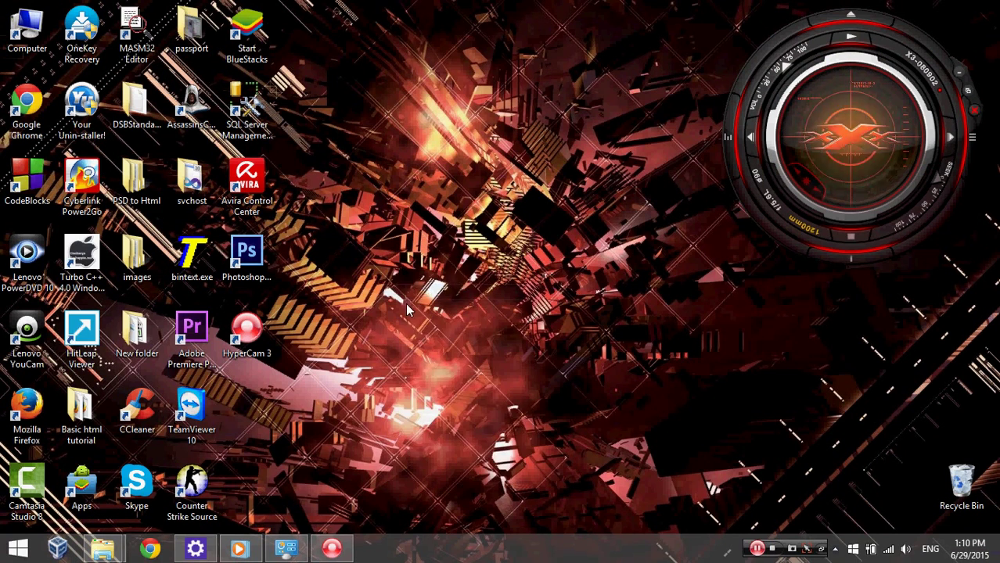
{"action": "right_click", "coordinate": [349, 251]}
{"action": "left_click", "coordinate": [389, 294]}
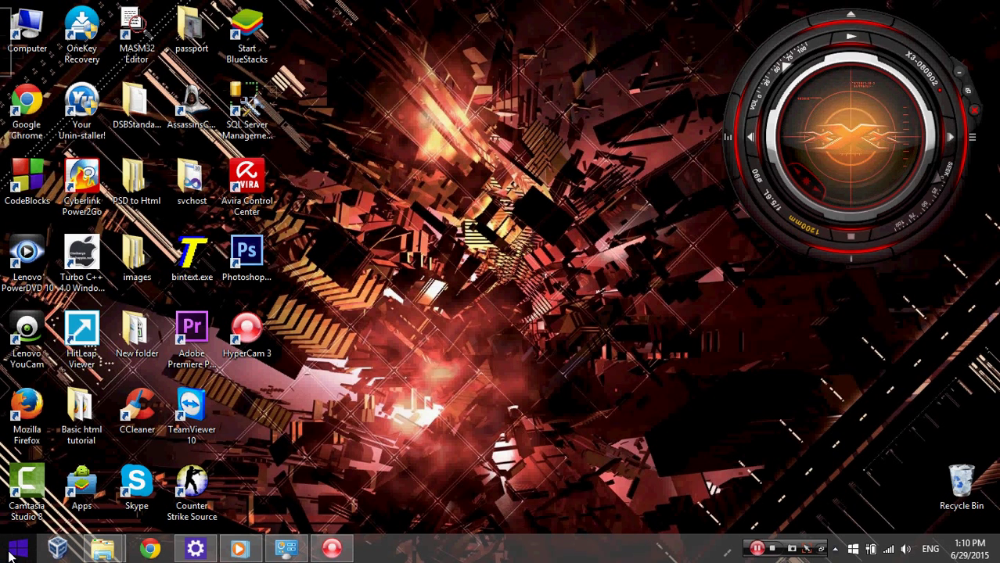
- Enter %temp% in the Run box to open the user Temp folder
{"action": "right_click", "coordinate": [9, 553]}
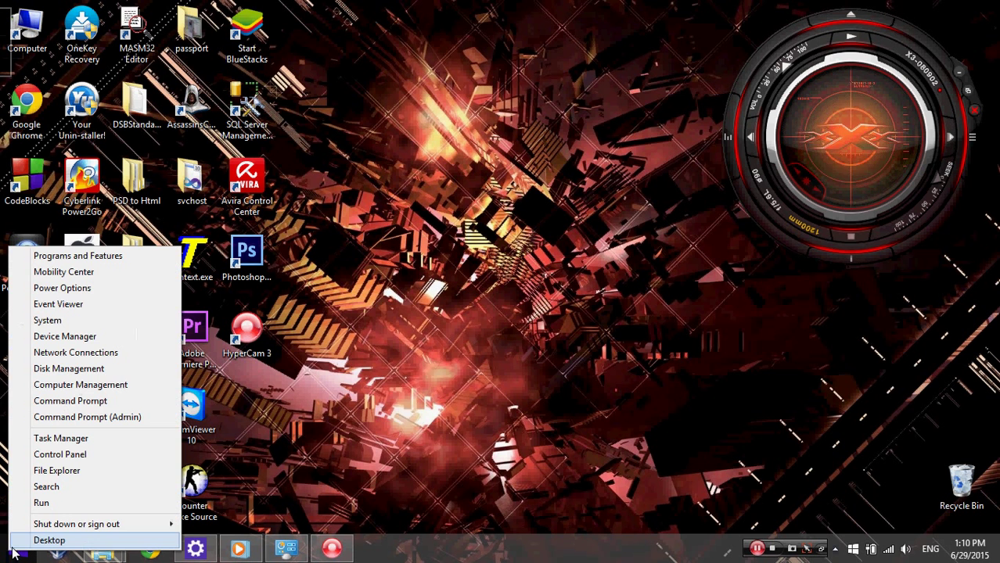
{"action": "left_click", "coordinate": [43, 505]}
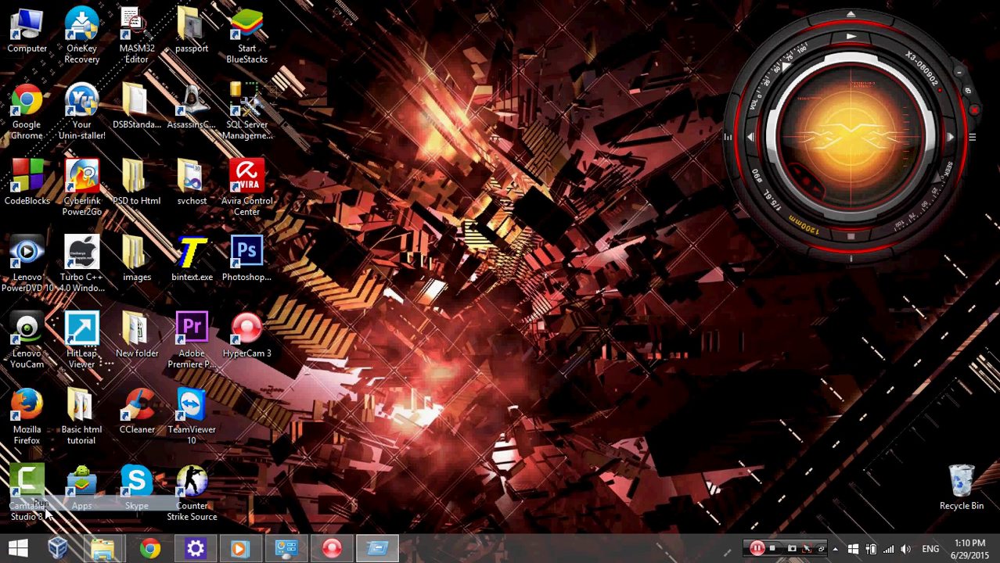
{"action": "mouse_move", "coordinate": [68, 456]}
{"action": "left_mouse_down"}
{"action": "mouse_move", "coordinate": [101, 456]}
{"action": "mouse_move", "coordinate": [4, 485]}
{"action": "left_mouse_up"}
{"action": "left_click", "coordinate": [144, 456]}
{"action": "left_click", "coordinate": [122, 455]}
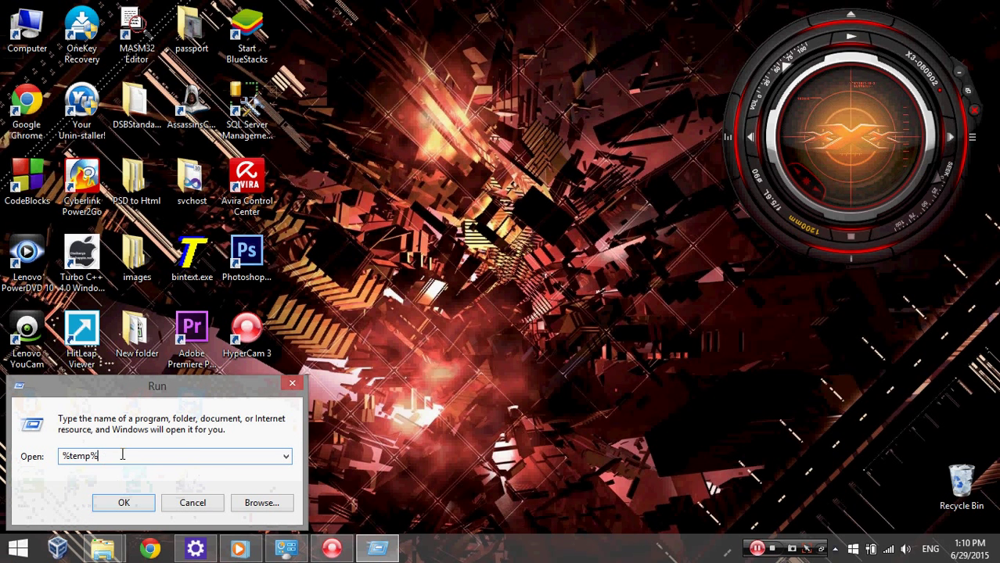
{"action": "left_click_drag", "start_coordinate": [122, 455], "coordinate": [2, 478]}
{"action": "type", "text": "%"}
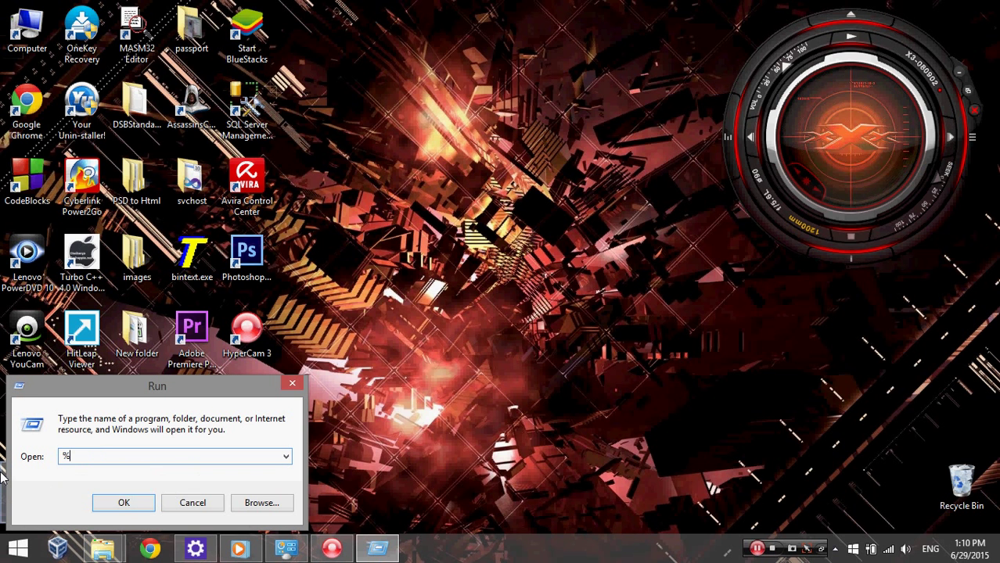
{"action": "type", "text": "temp"}
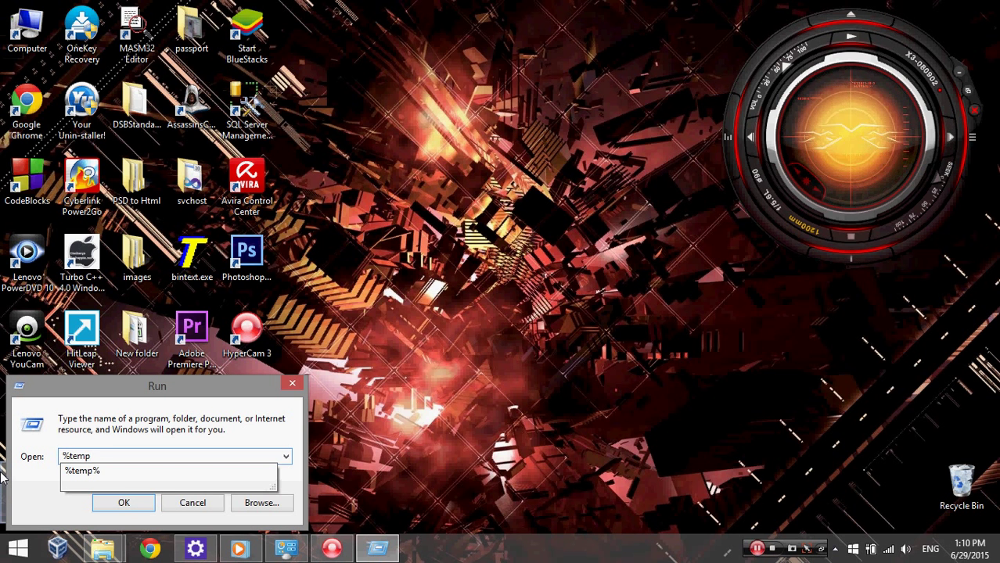
{"action": "type", "text": "%"}
{"action": "key", "text": "Return"}
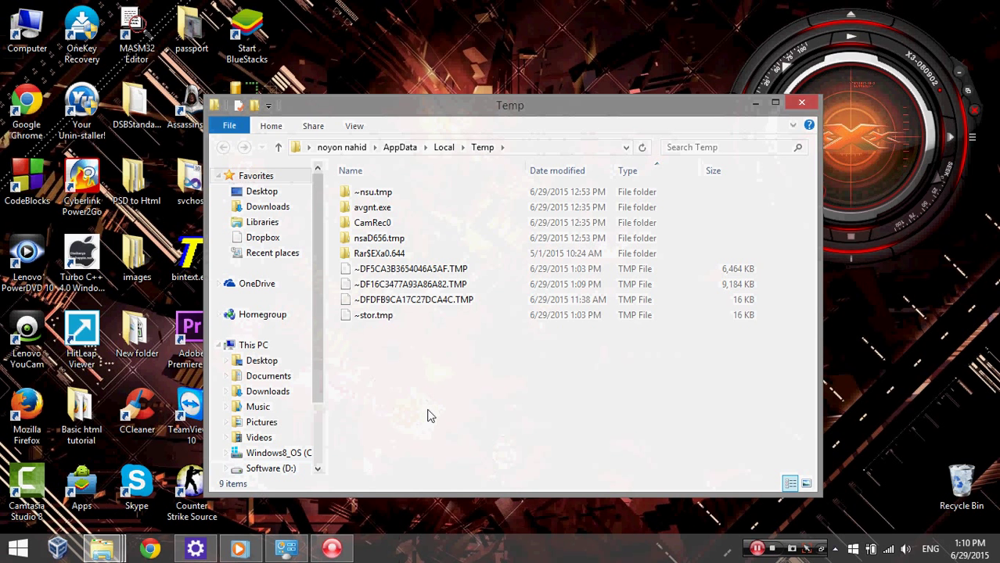
- Delete every item in the user Temp folder, skipping the files that are in use
{"action": "left_click_drag", "start_coordinate": [428, 415], "coordinate": [383, 162]}
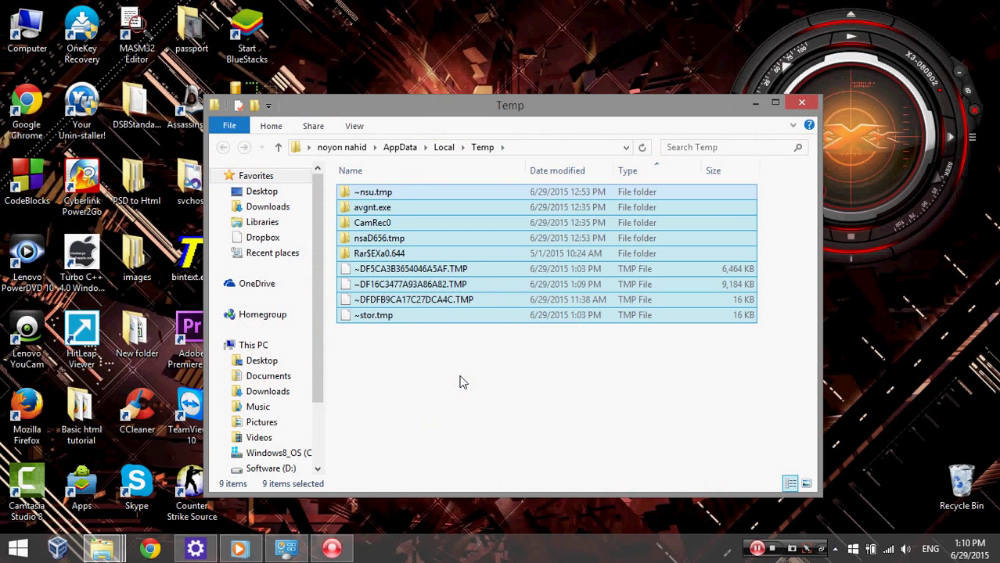
{"action": "key", "text": "Delete"}
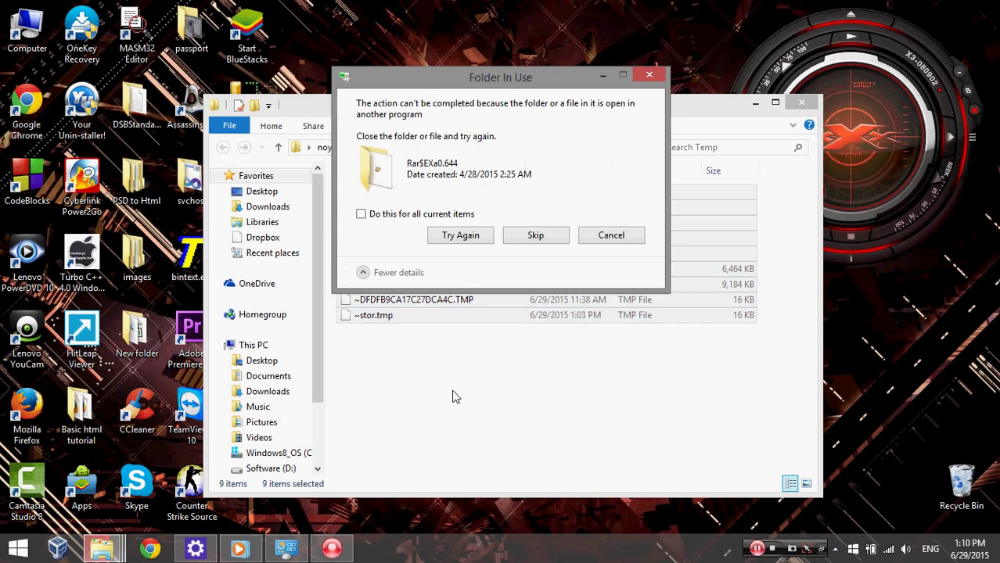
{"action": "left_click", "coordinate": [524, 243]}
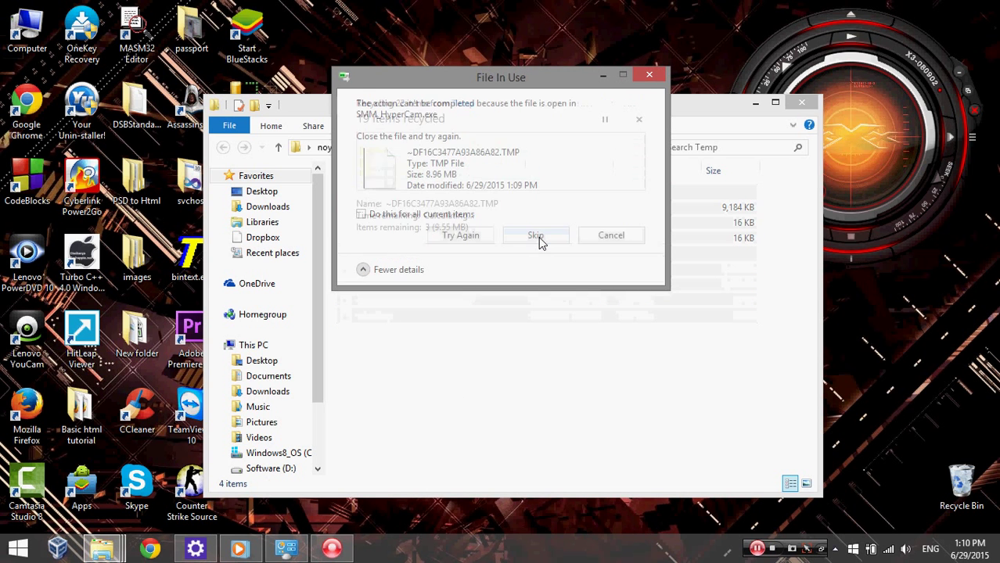
{"action": "left_click", "coordinate": [540, 243]}
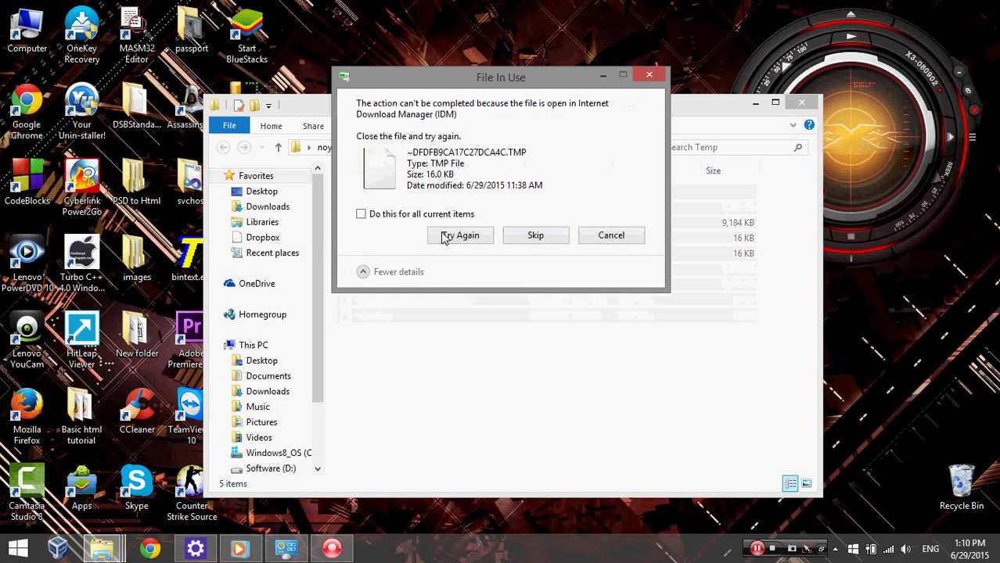
{"action": "left_click", "coordinate": [394, 216]}
{"action": "left_click", "coordinate": [532, 234]}
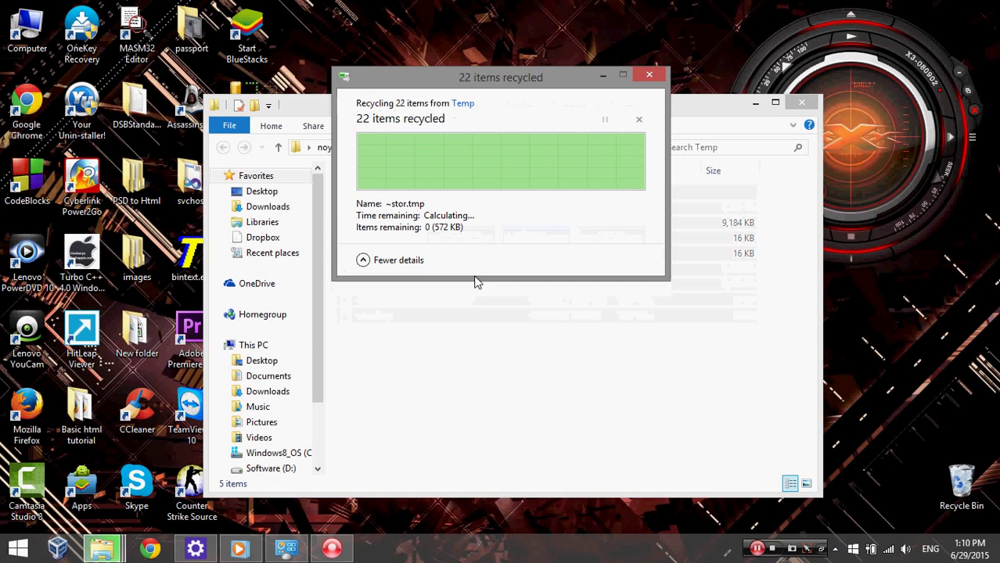
- Review the five remaining Temp items and reposition the Temp window
{"action": "left_click_drag", "start_coordinate": [438, 338], "coordinate": [374, 161]}
{"action": "left_click", "coordinate": [444, 278]}
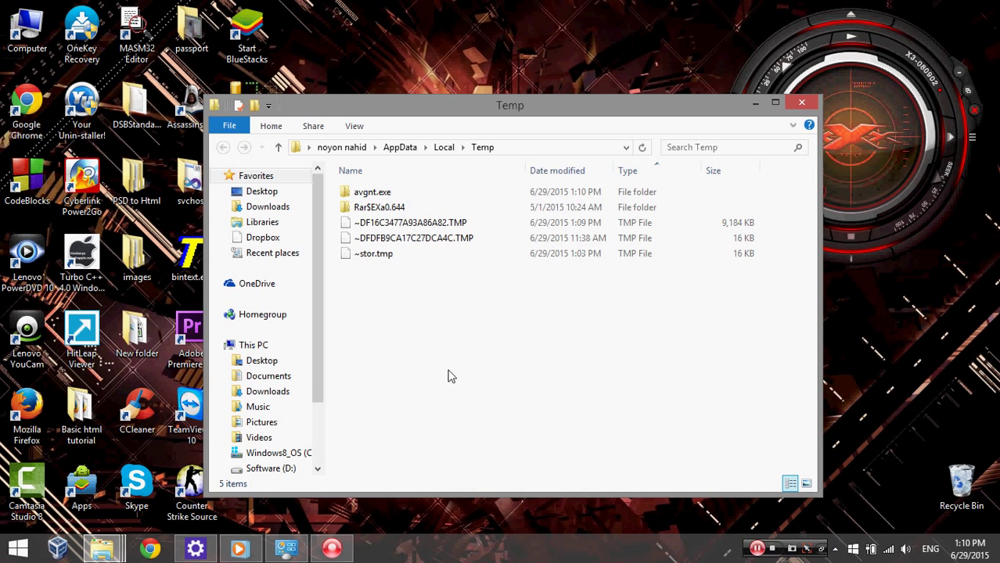
{"action": "left_click_drag", "start_coordinate": [424, 319], "coordinate": [377, 139]}
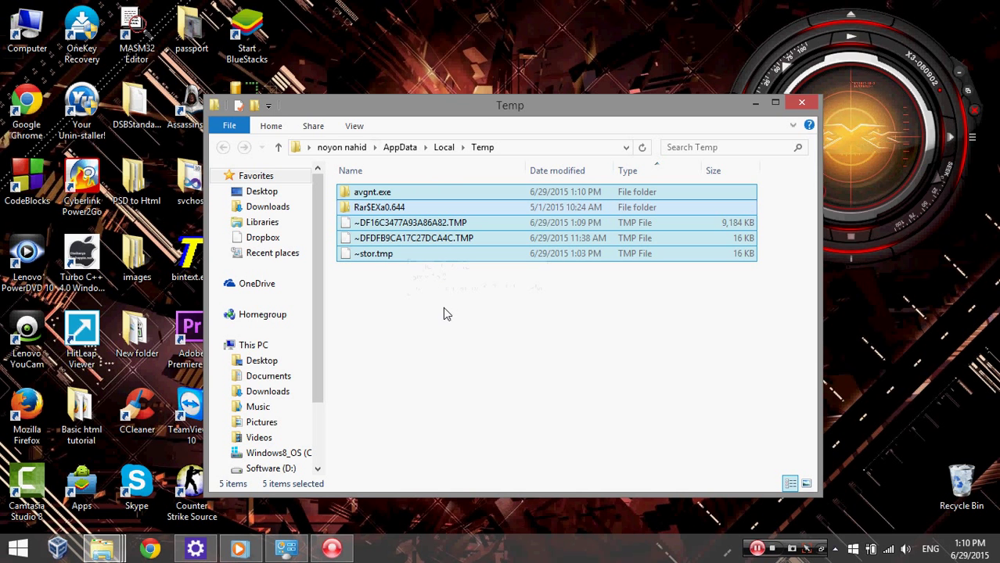
{"action": "left_click", "coordinate": [444, 313]}
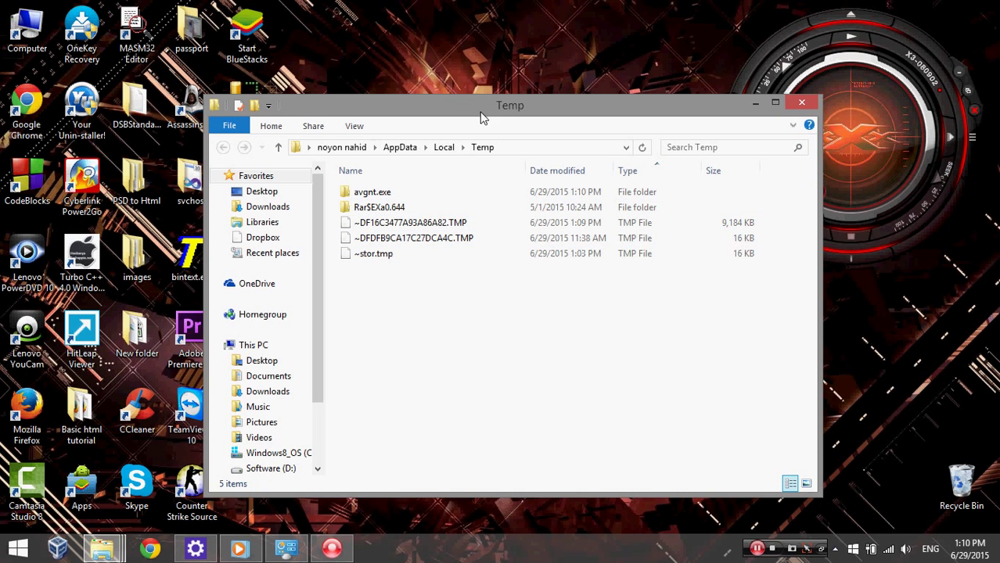
{"action": "left_click_drag", "start_coordinate": [481, 117], "coordinate": [496, 147]}
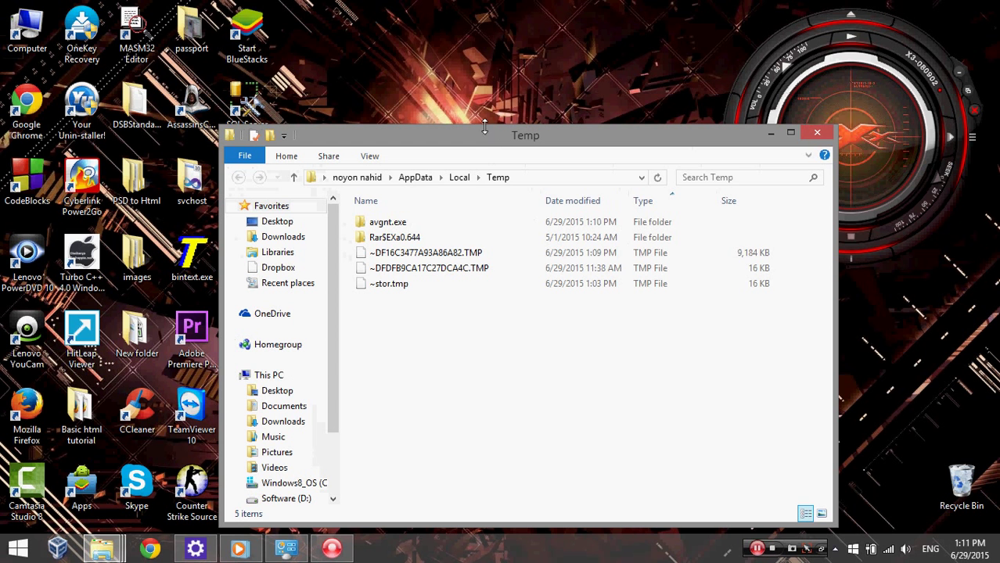
{"action": "left_click_drag", "start_coordinate": [480, 134], "coordinate": [461, 71]}
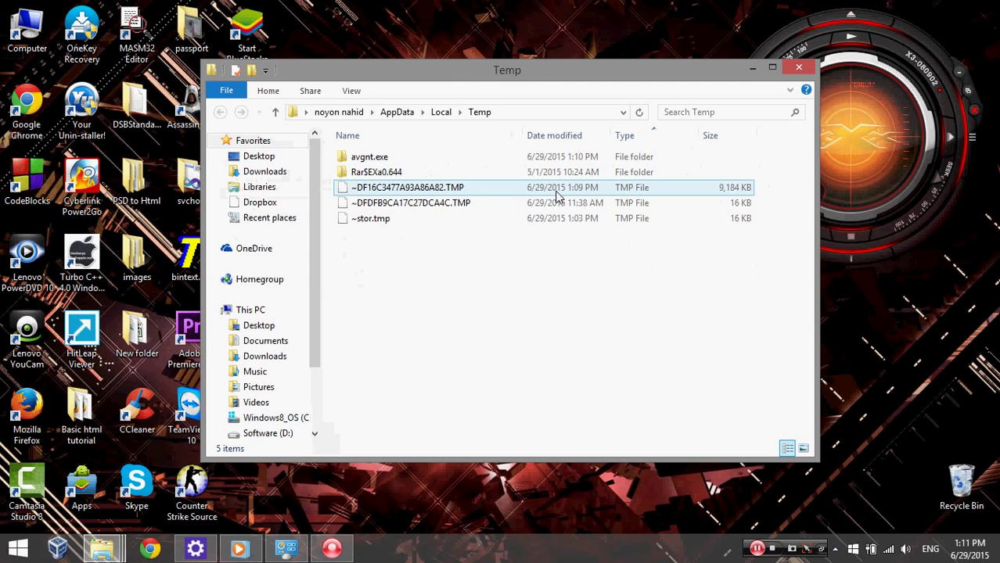
- Open the Windows Temp folder with the Run command 'temp', delete everything, and close it
{"action": "left_click", "coordinate": [804, 69]}
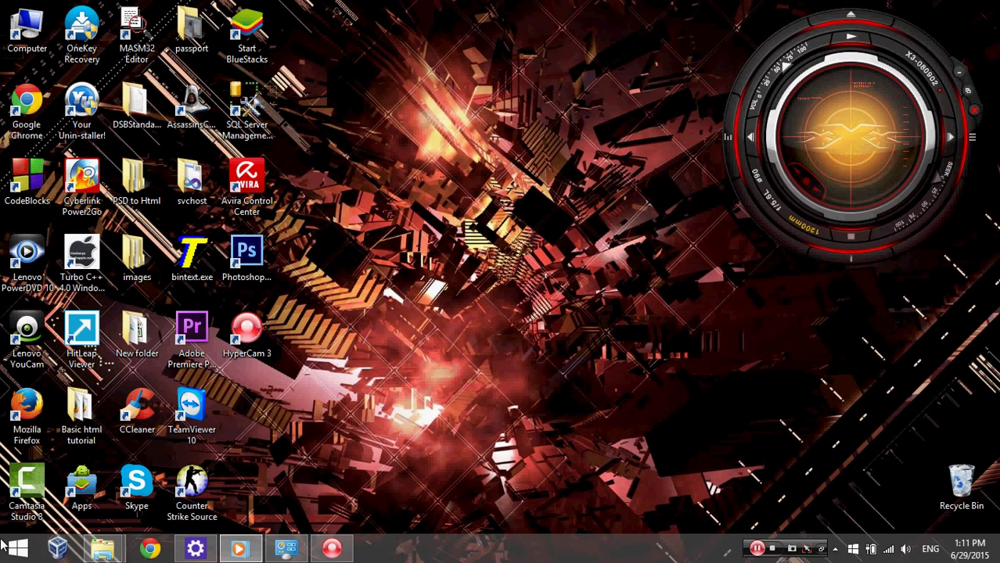
{"action": "right_click", "coordinate": [6, 547]}
{"action": "left_click", "coordinate": [32, 517]}
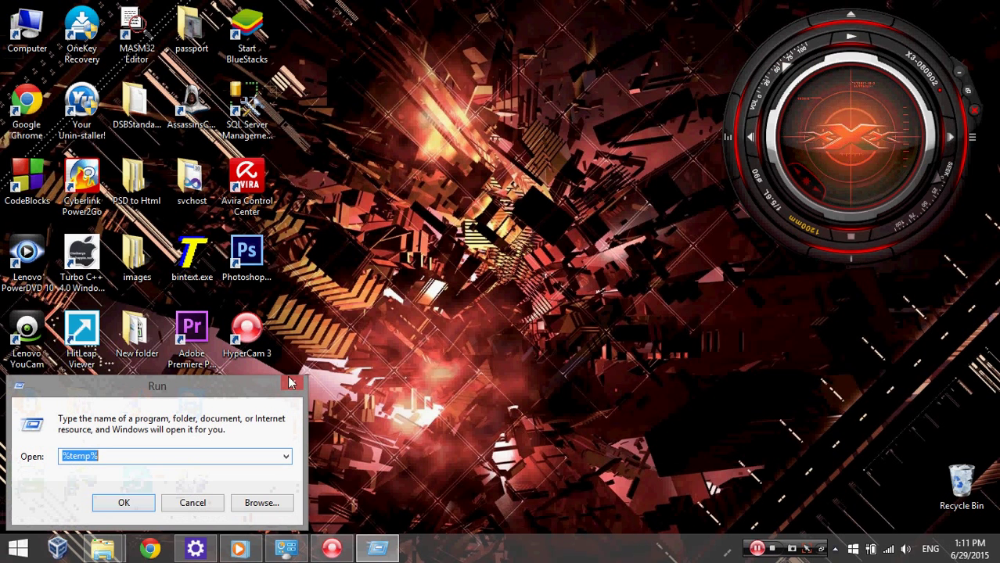
{"action": "type", "text": "te"}
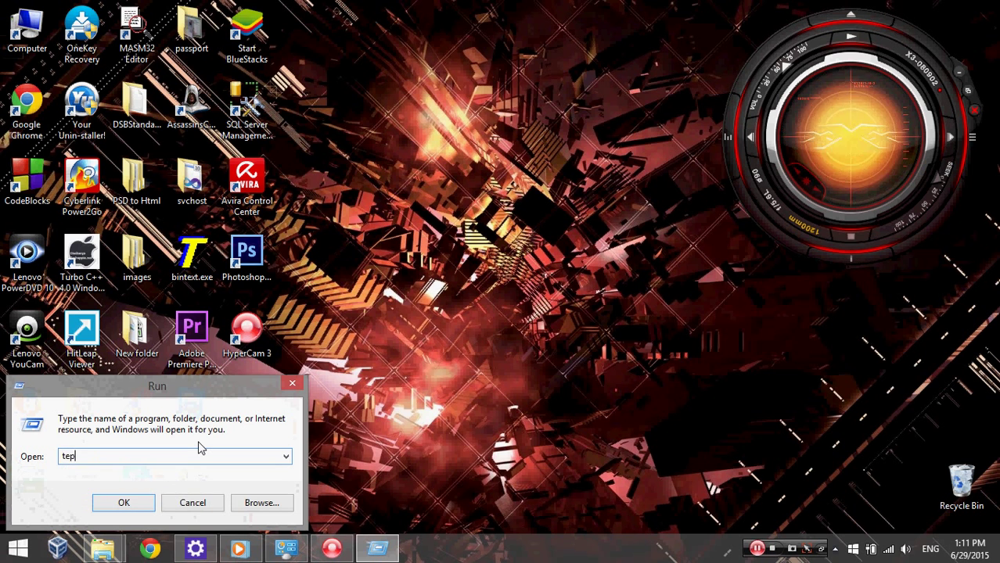
{"action": "type", "text": "mp"}
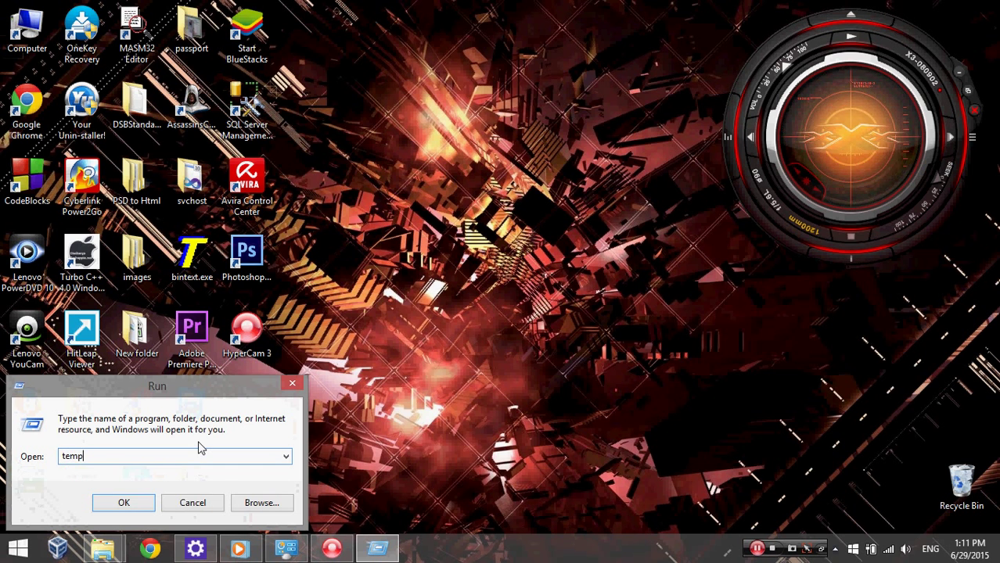
{"action": "key", "text": "Return"}
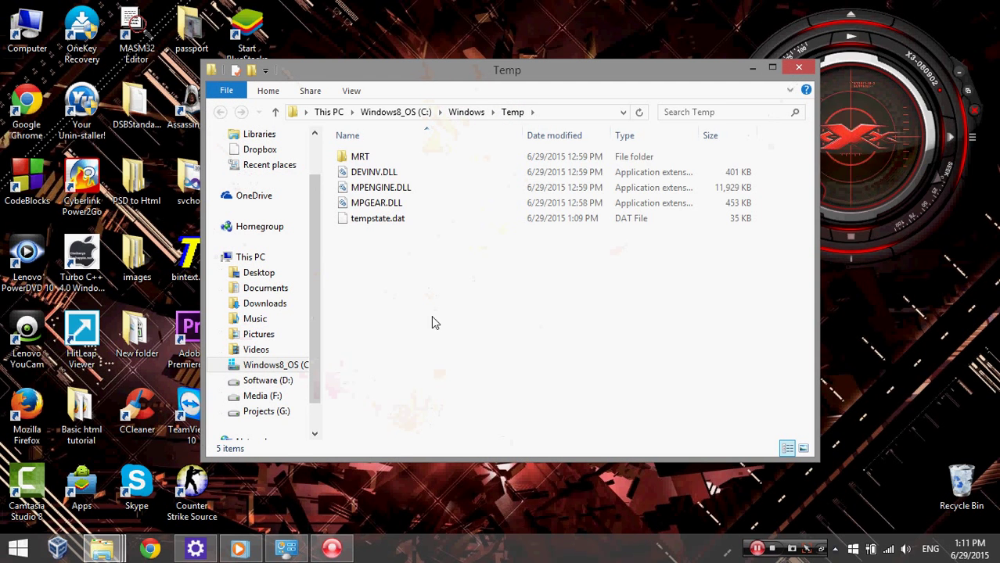
{"action": "key", "text": "ctrl+a"}
{"action": "key", "text": "Delete"}
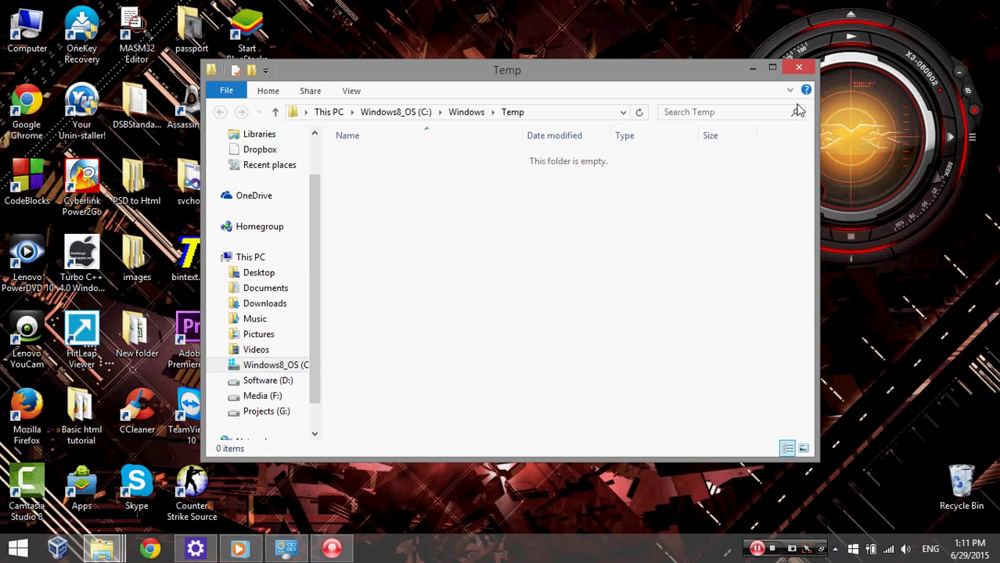
{"action": "left_click", "coordinate": [797, 68]}
- Open the Prefetch folder through the Run box
{"action": "right_click", "coordinate": [17, 548]}
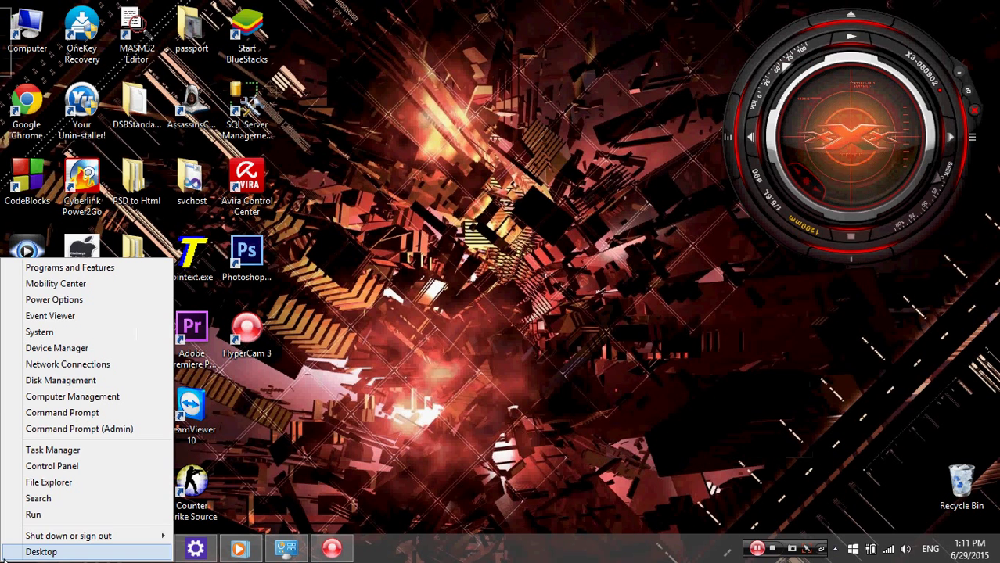
{"action": "left_click", "coordinate": [36, 515]}
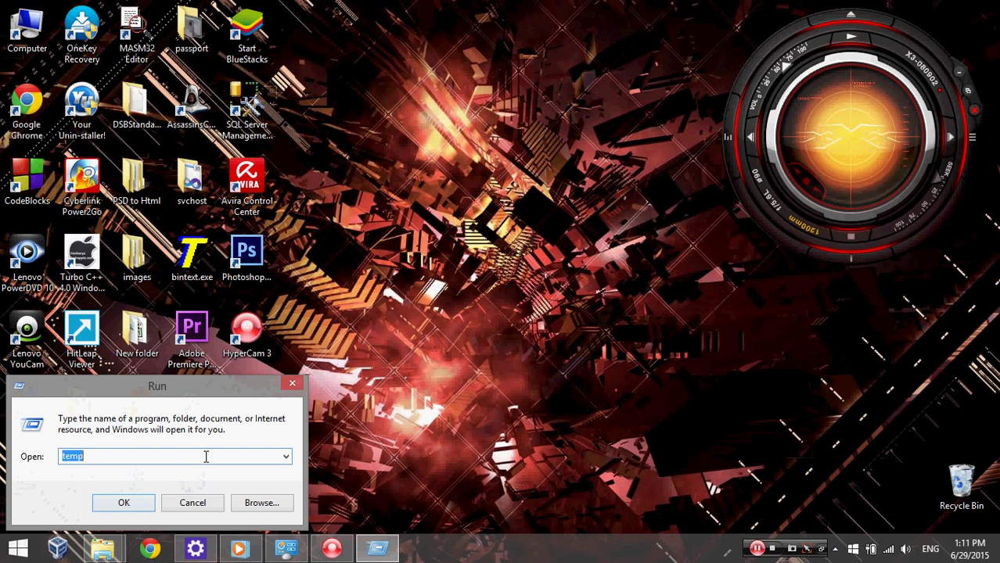
{"action": "type", "text": "p"}
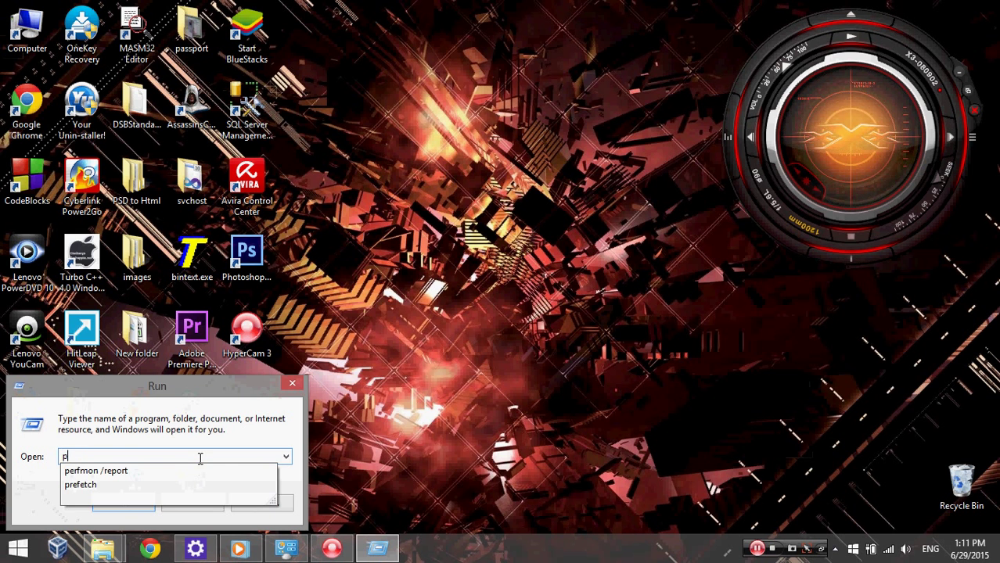
{"action": "type", "text": "refe"}
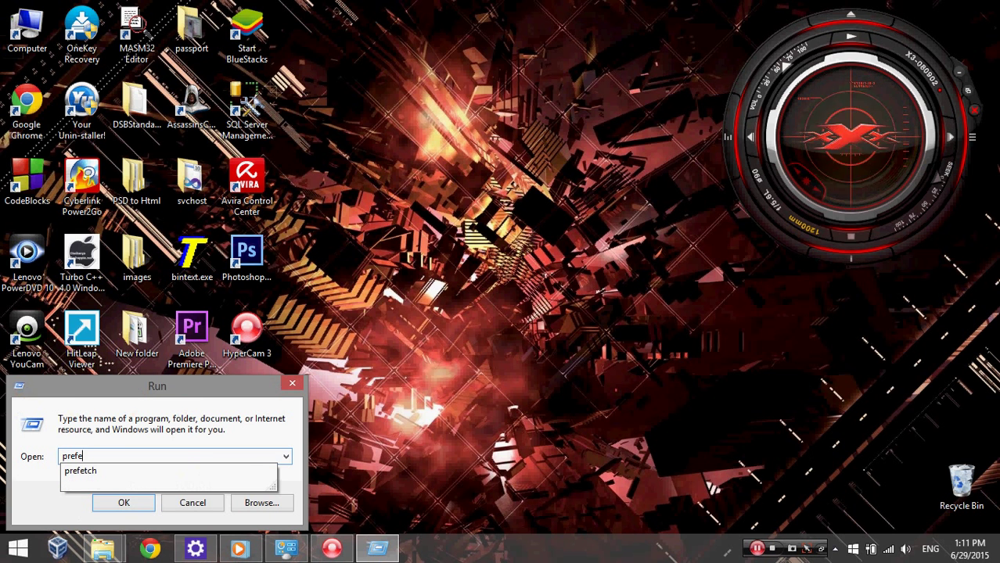
{"action": "type", "text": "tc"}
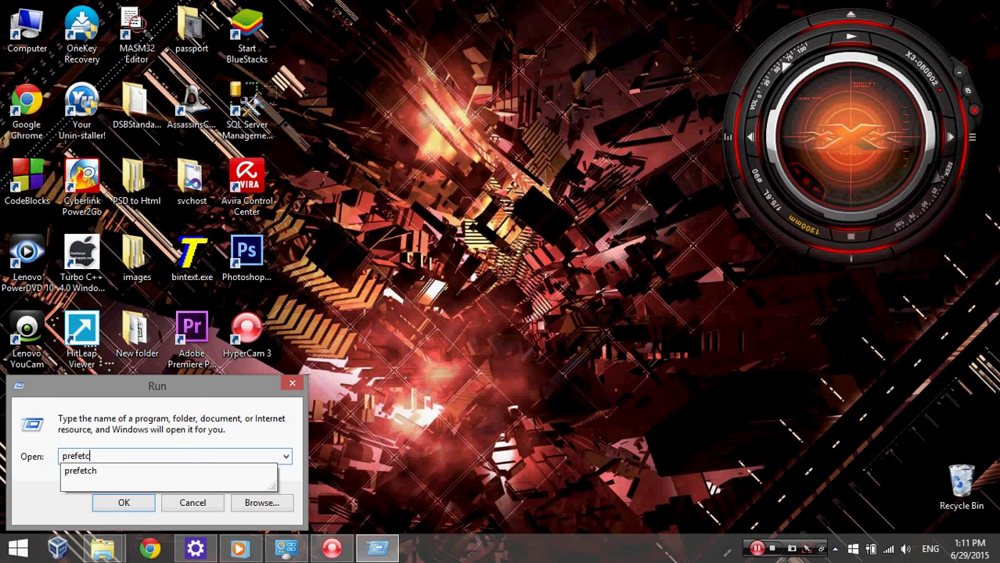
{"action": "type", "text": "h"}
{"action": "key", "text": "Return"}
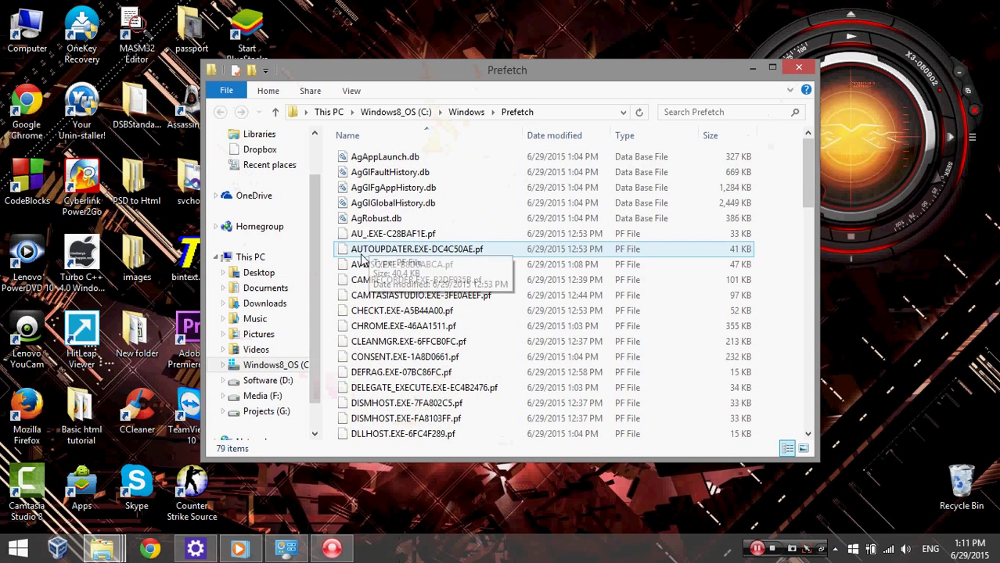
- Delete all 79 Prefetch files, close the folder, and bring up the Run box again
{"action": "left_click", "coordinate": [385, 295]}
{"action": "key", "text": "ctrl+a"}
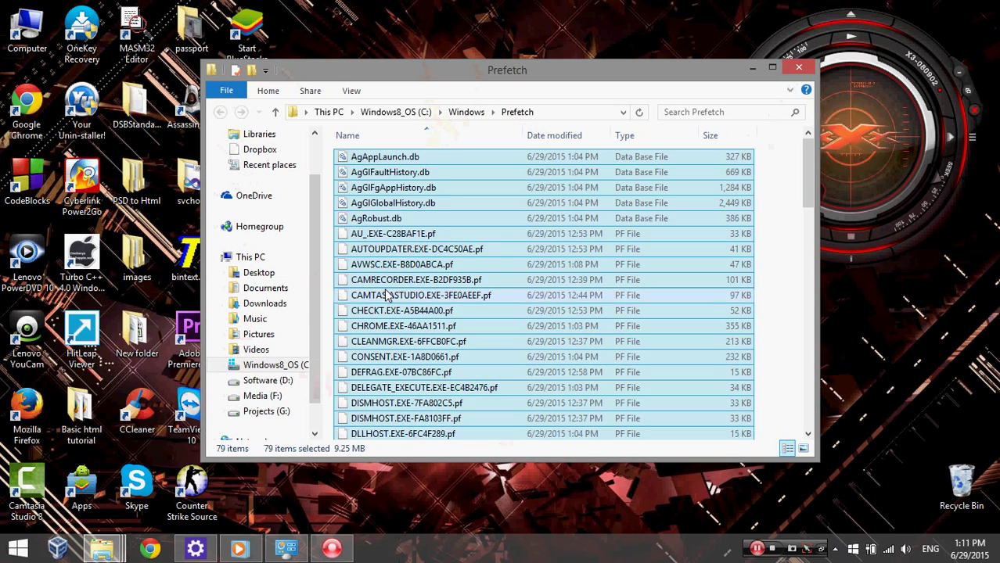
{"action": "key", "text": "Delete"}
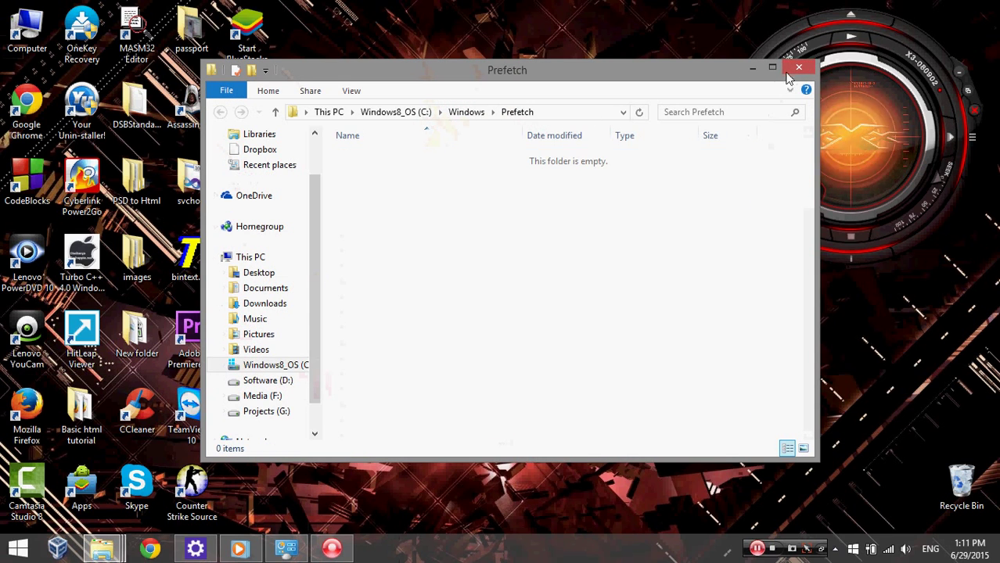
{"action": "left_click", "coordinate": [796, 69]}
{"action": "right_click", "coordinate": [10, 549]}
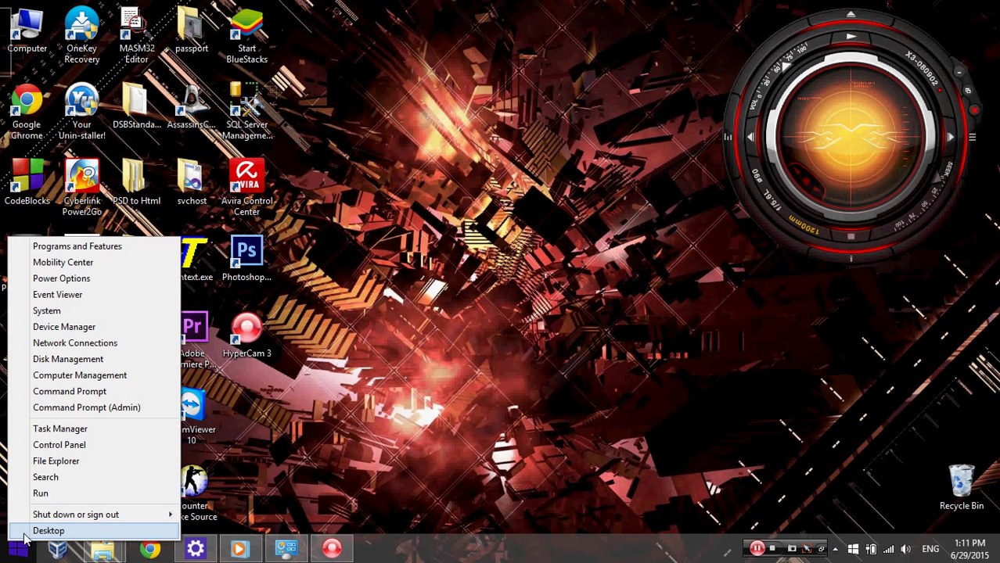
{"action": "left_click", "coordinate": [48, 501]}
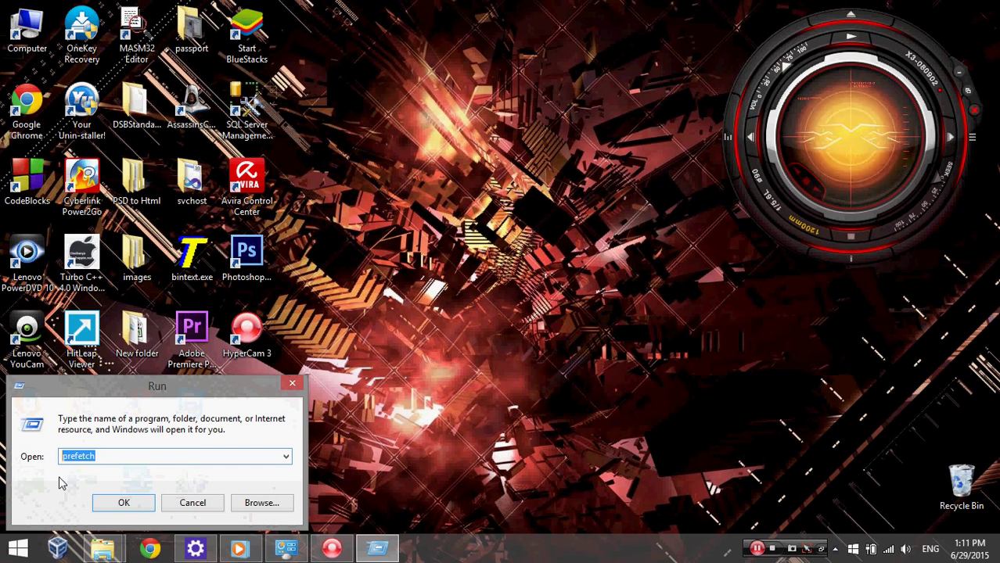
- Run 'recent' to open the Recent folder listing its 98 shortcuts
{"action": "type", "text": "recent"}
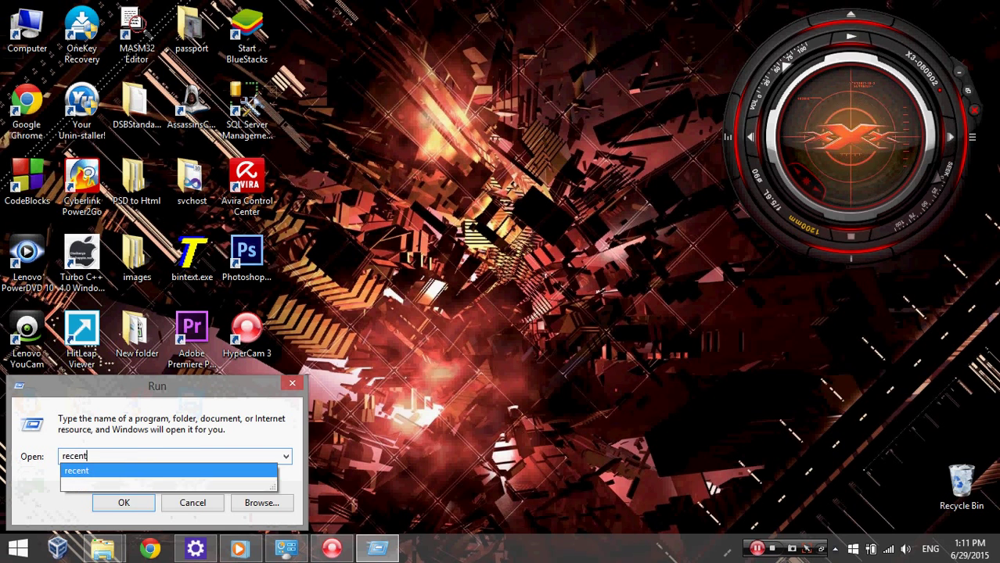
{"action": "key", "text": "Return"}
{"action": "left_click", "coordinate": [423, 341]}
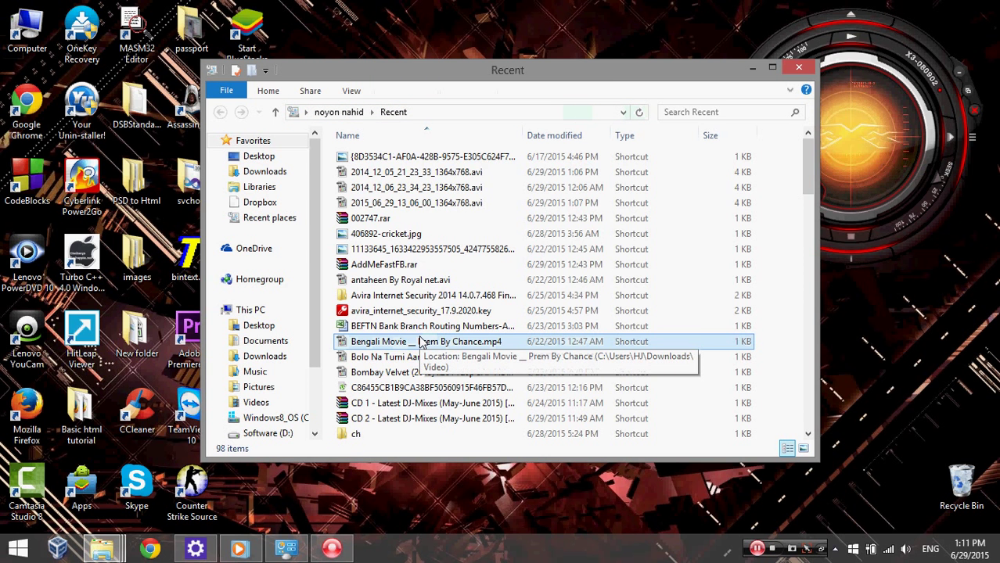
- Select and delete all 98 Recent shortcuts, then close the empty folder
{"action": "key", "text": "ctrl+a"}
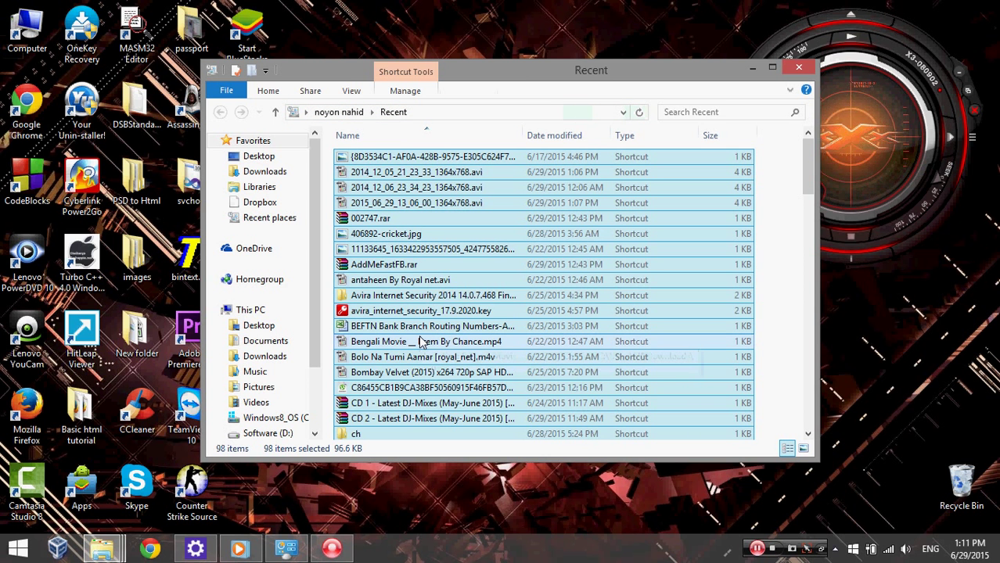
{"action": "key", "text": "Delete"}
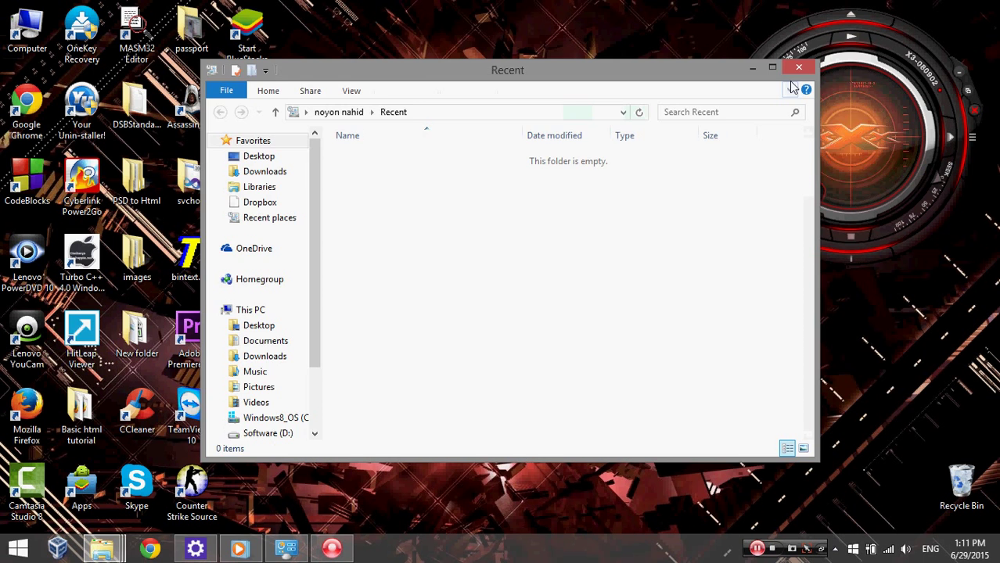
{"action": "left_click", "coordinate": [798, 67]}
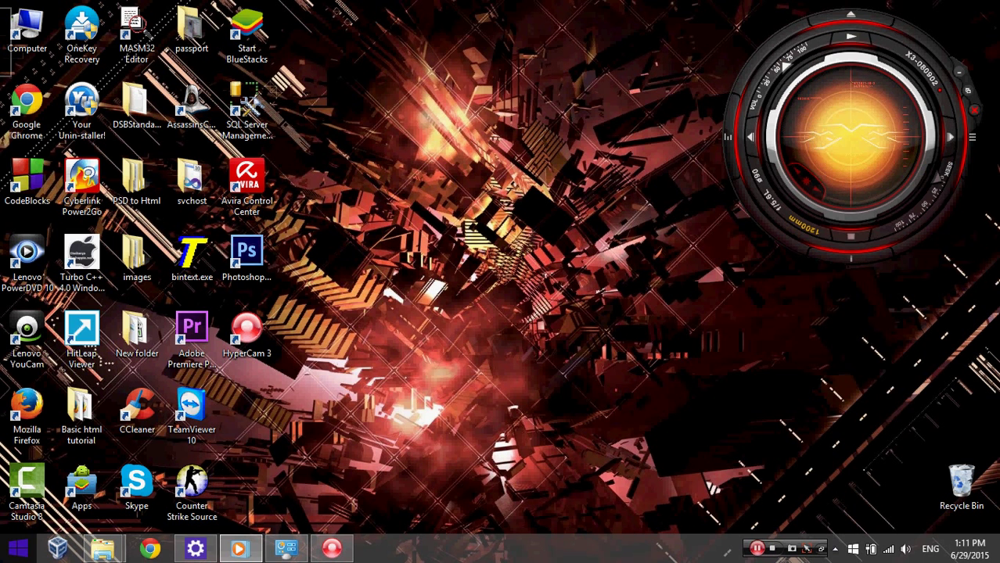
- Move the Run box higher on screen and enter regedit to start Registry Editor
{"action": "right_click", "coordinate": [5, 556]}
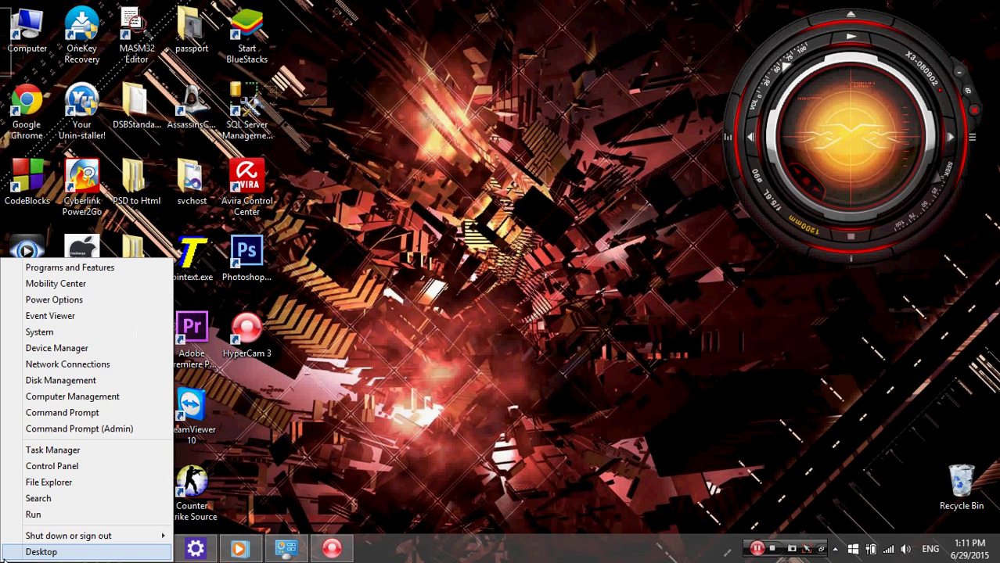
{"action": "left_click", "coordinate": [85, 520]}
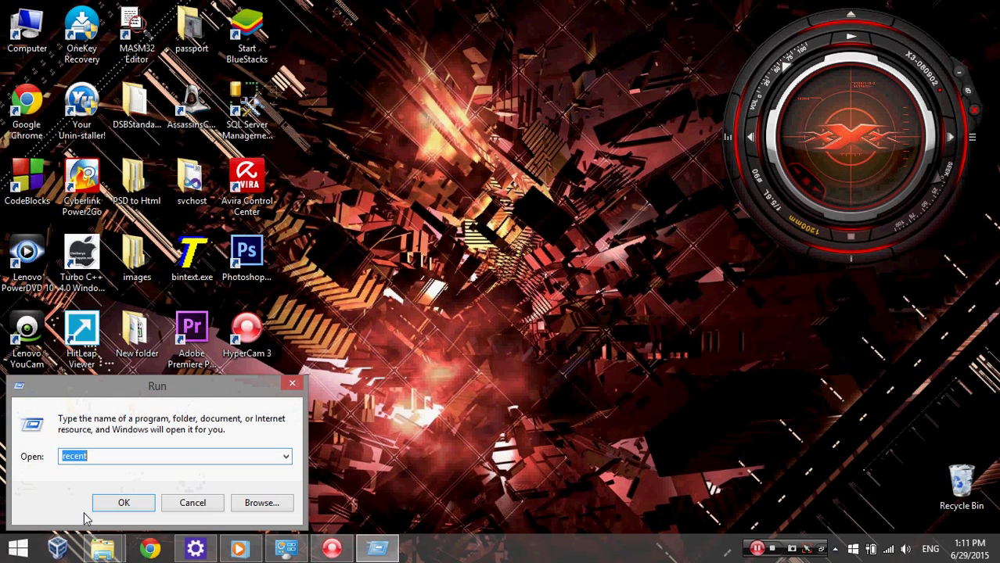
{"action": "left_click_drag", "start_coordinate": [200, 391], "coordinate": [282, 358]}
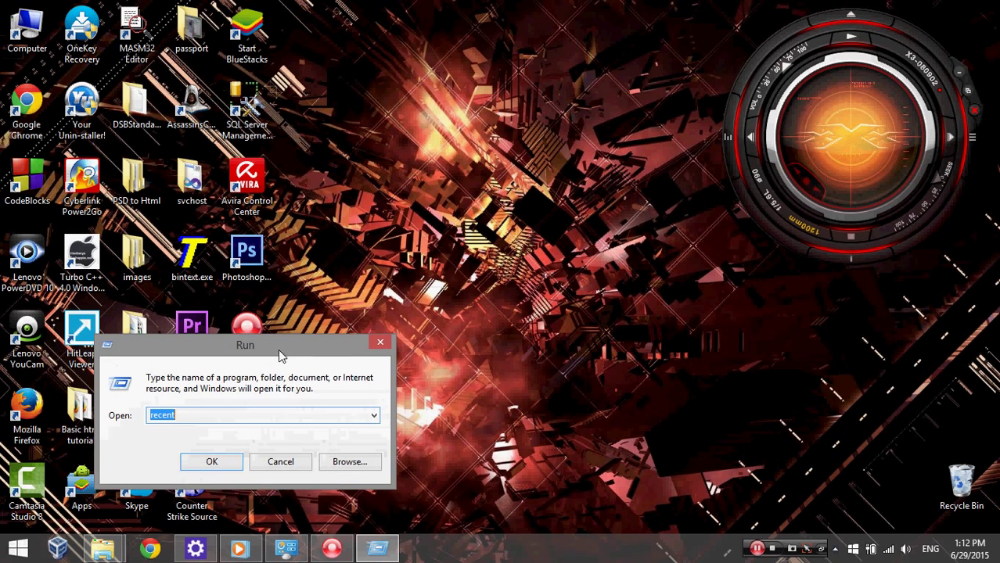
{"action": "mouse_move", "coordinate": [216, 364]}
{"action": "left_mouse_down"}
{"action": "mouse_move", "coordinate": [244, 375]}
{"action": "mouse_move", "coordinate": [224, 381]}
{"action": "left_mouse_up"}
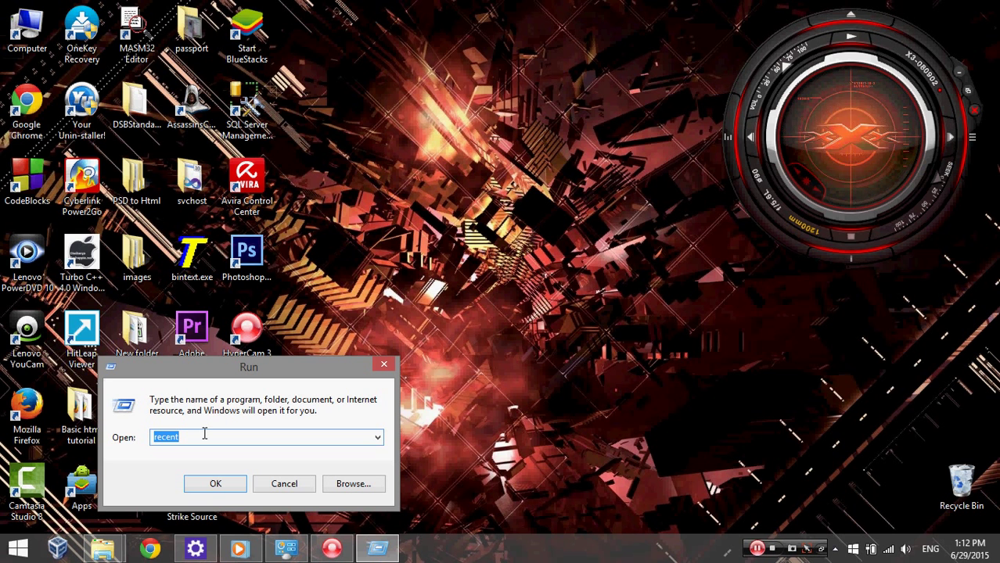
{"action": "type", "text": "re"}
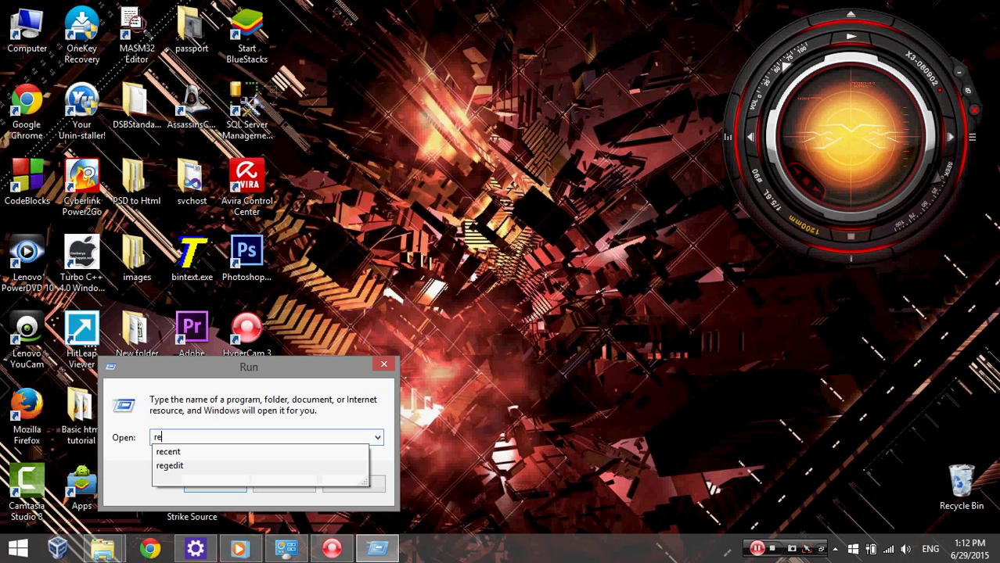
{"action": "type", "text": "ged"}
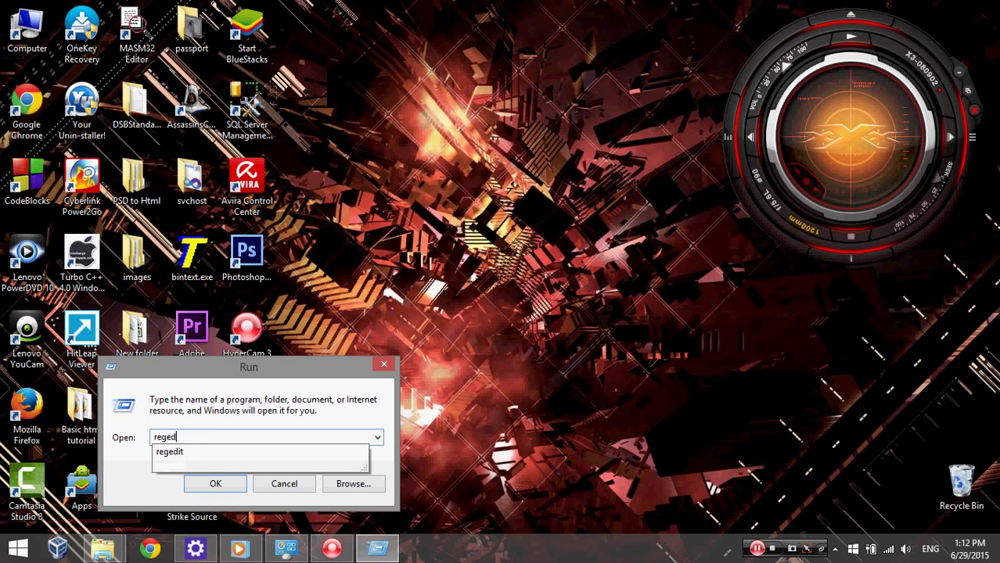
{"action": "type", "text": "it"}
{"action": "key", "text": "Return"}
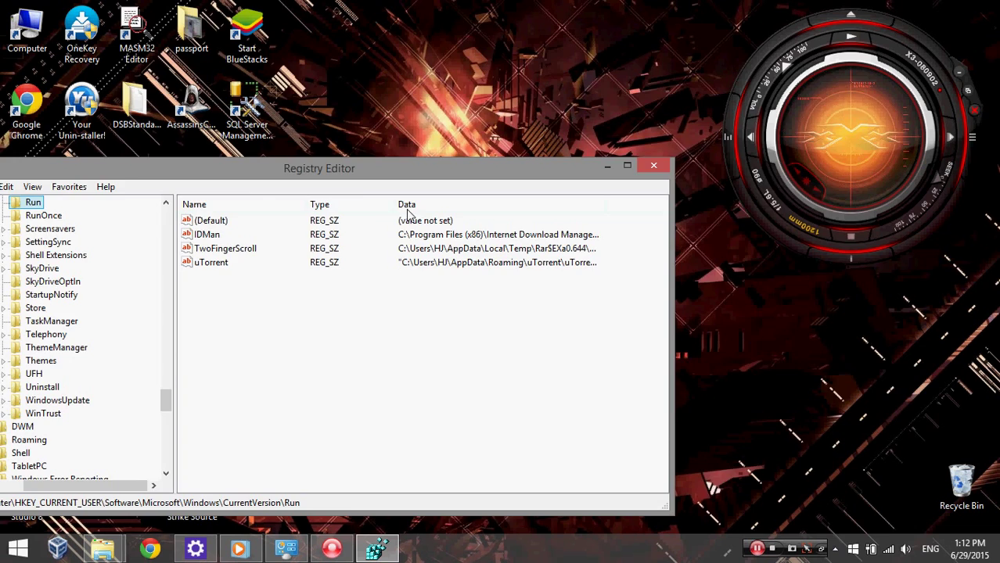
- Maximize Registry Editor and collapse HKEY_CURRENT_USER down to the five root hives
{"action": "mouse_move", "coordinate": [379, 163]}
{"action": "left_mouse_down"}
{"action": "mouse_move", "coordinate": [521, 76]}
{"action": "mouse_move", "coordinate": [493, 110]}
{"action": "left_mouse_up"}
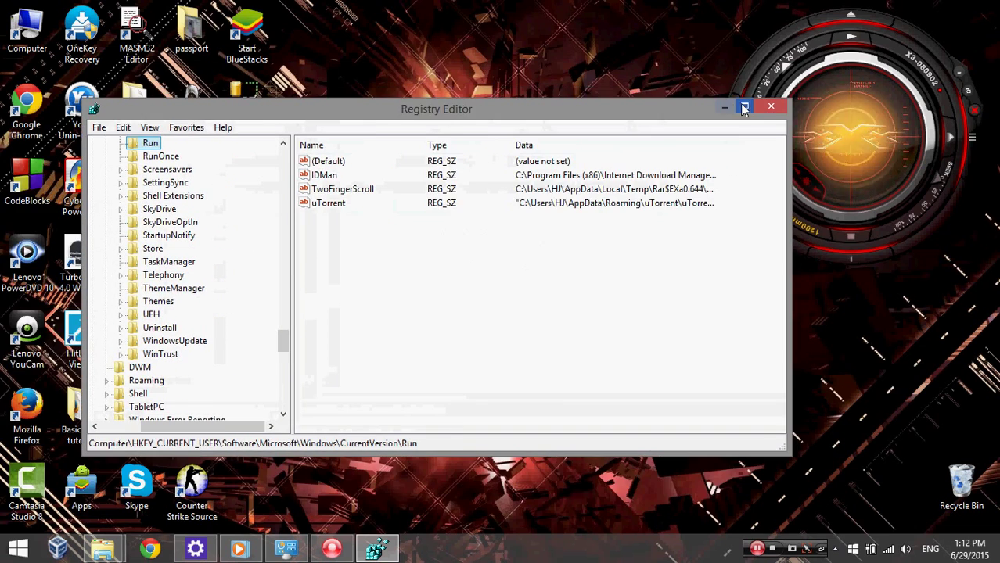
{"action": "double_click", "coordinate": [469, 105]}
{"action": "left_click_drag", "start_coordinate": [378, 7], "coordinate": [441, 26]}
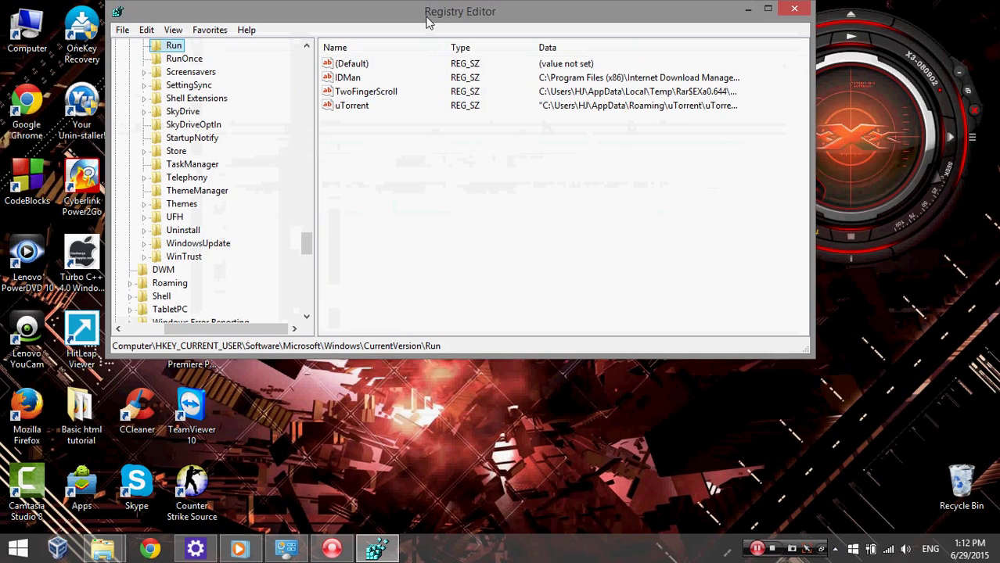
{"action": "double_click", "coordinate": [441, 26]}
{"action": "mouse_move", "coordinate": [197, 384]}
{"action": "left_mouse_down"}
{"action": "mouse_move", "coordinate": [212, 313]}
{"action": "mouse_move", "coordinate": [226, 73]}
{"action": "left_mouse_up"}
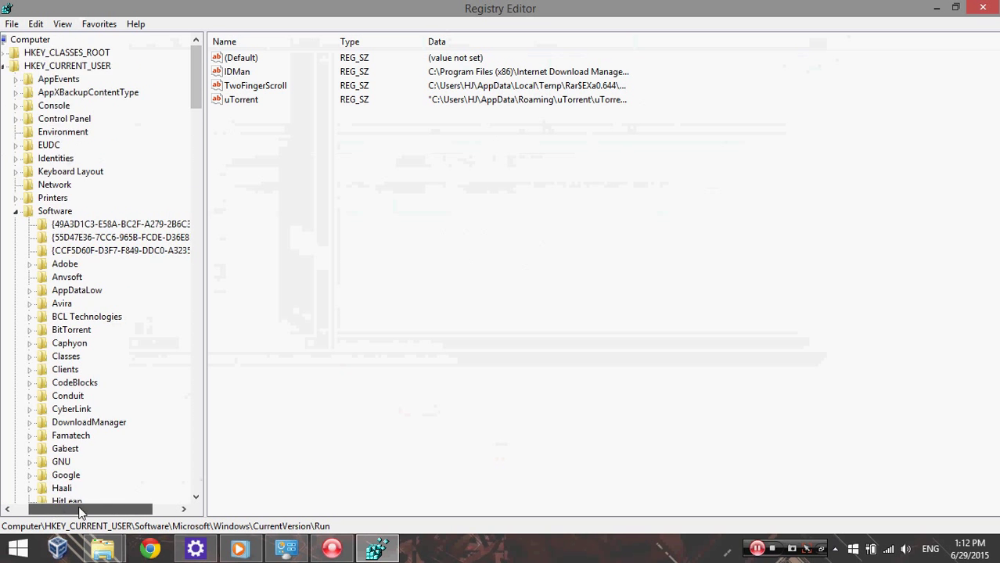
{"action": "left_click_drag", "start_coordinate": [115, 508], "coordinate": [75, 508]}
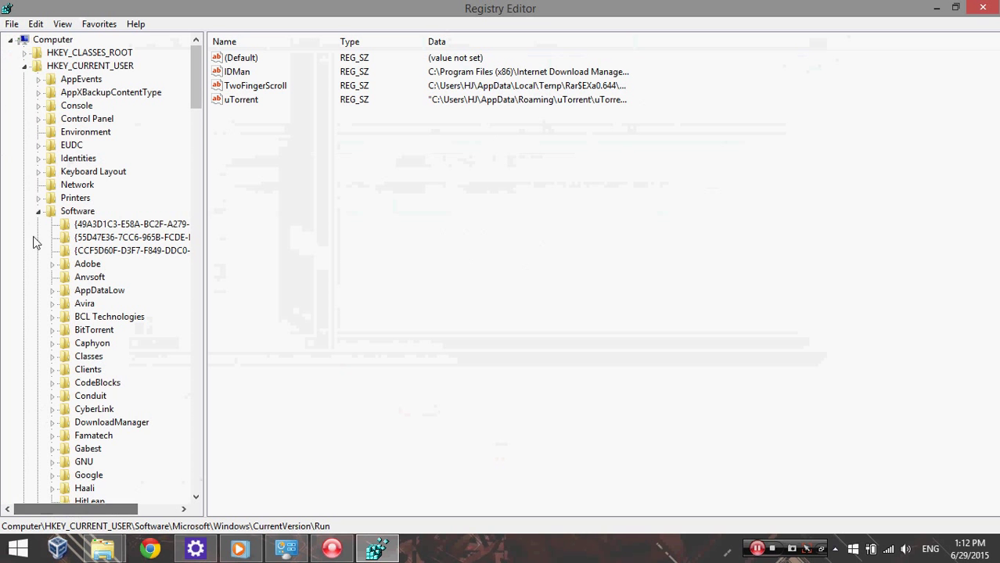
{"action": "left_click", "coordinate": [23, 67]}
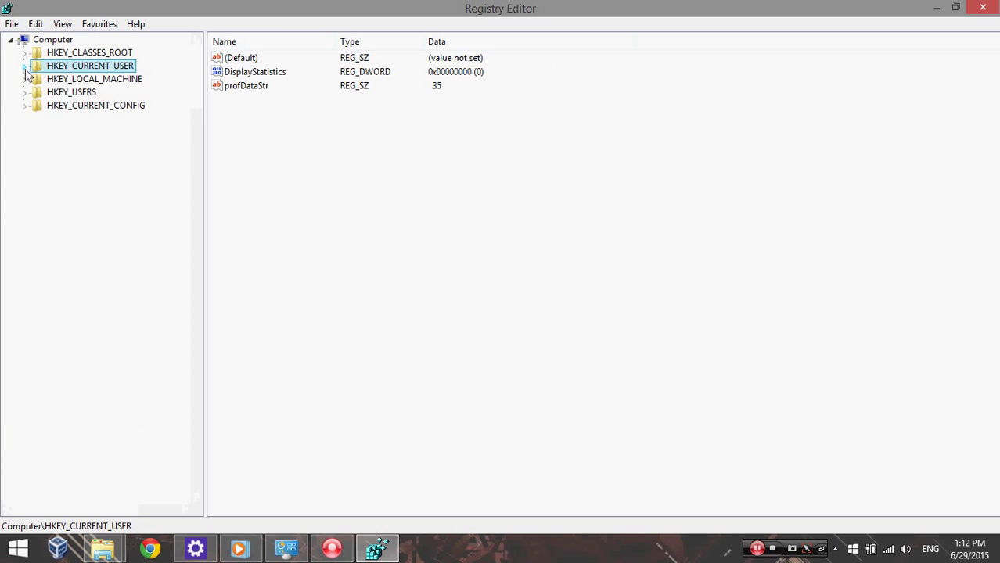
- Expand HKEY_CURRENT_USER, Software and Microsoft in the registry tree
{"action": "left_click", "coordinate": [24, 67]}
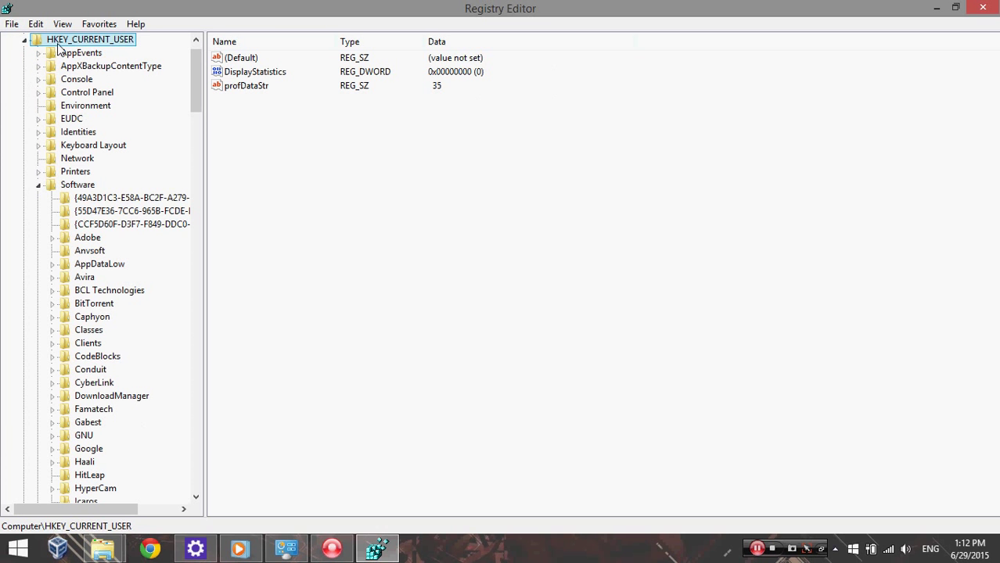
{"action": "left_click", "coordinate": [39, 186]}
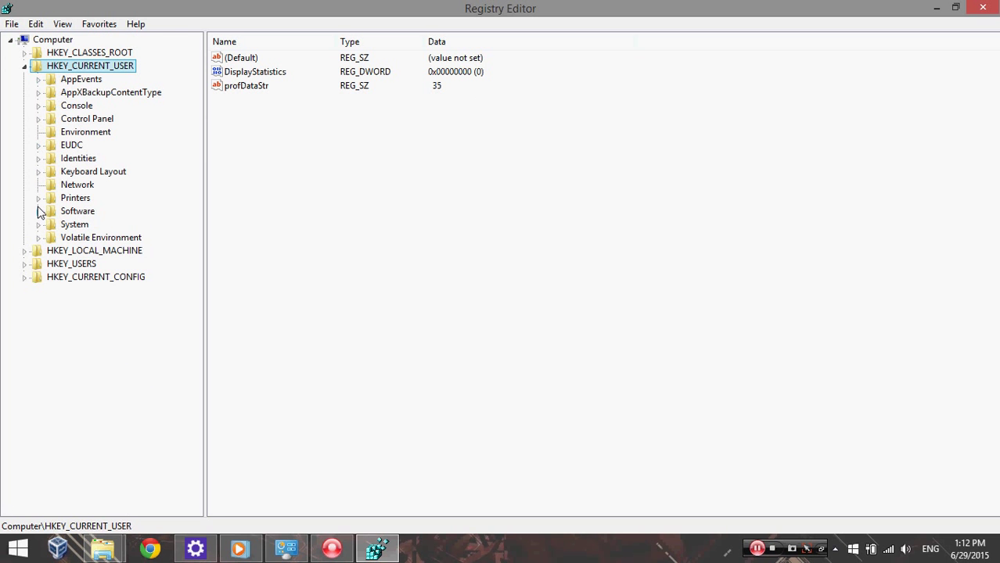
{"action": "left_click", "coordinate": [39, 211]}
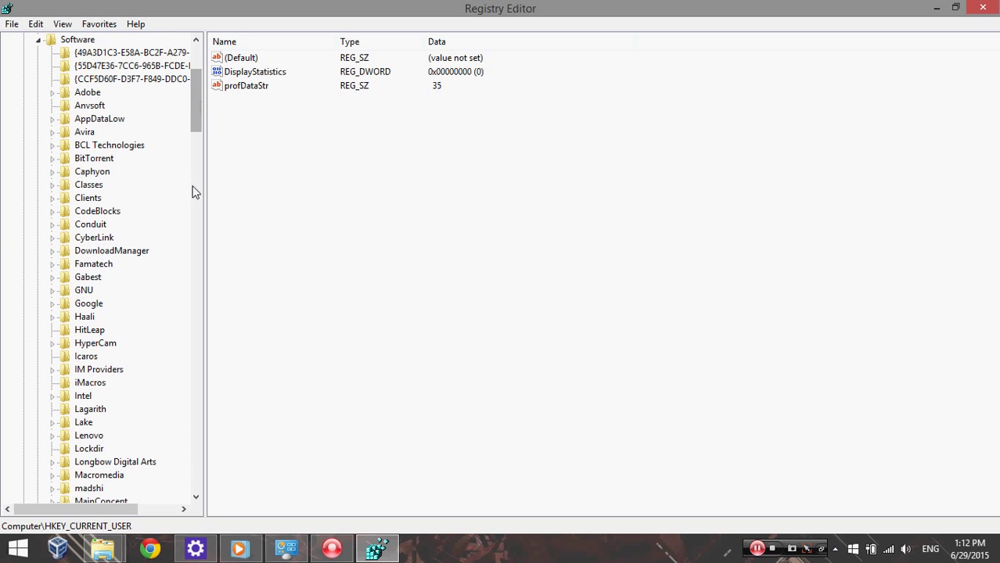
{"action": "mouse_move", "coordinate": [198, 105]}
{"action": "left_mouse_down"}
{"action": "mouse_move", "coordinate": [195, 201]}
{"action": "mouse_move", "coordinate": [194, 139]}
{"action": "left_mouse_up"}
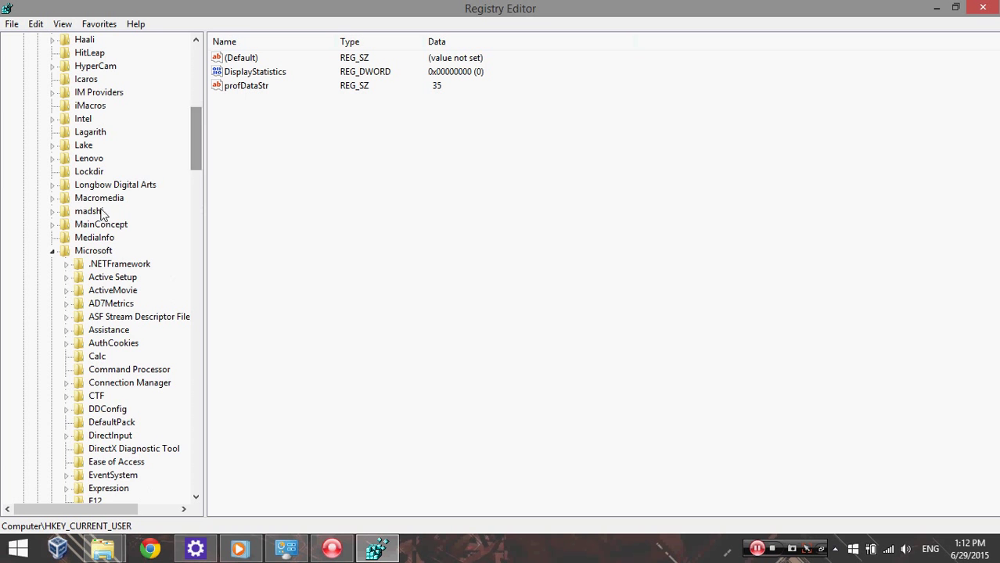
{"action": "left_click", "coordinate": [51, 250]}
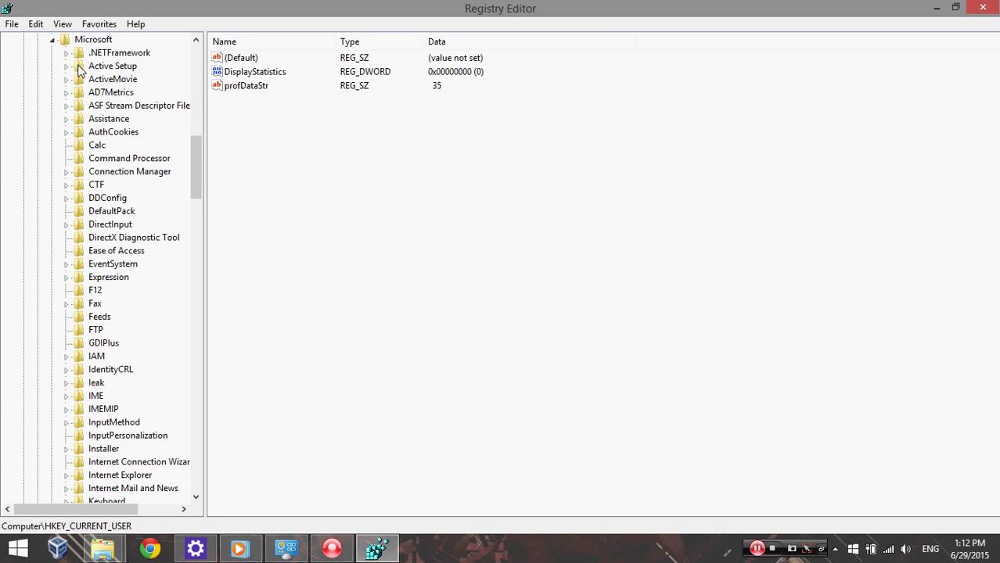
{"action": "left_click_drag", "start_coordinate": [194, 166], "coordinate": [191, 296]}
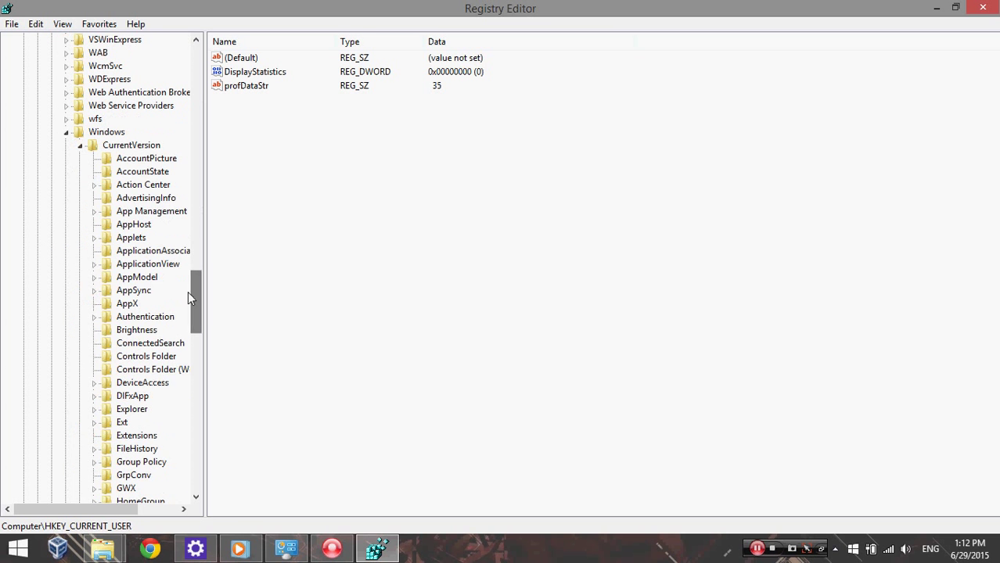
- Expand Windows and CurrentVersion, then select the Run key showing IDMan, TwoFingerScroll and uTorrent
{"action": "left_click", "coordinate": [101, 132]}
{"action": "double_click", "coordinate": [88, 133]}
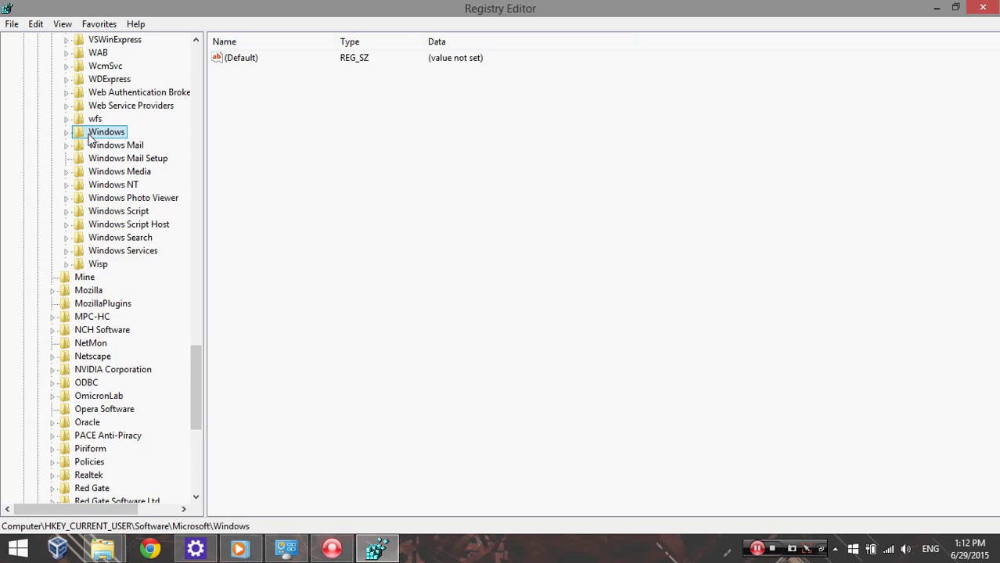
{"action": "double_click", "coordinate": [90, 135]}
{"action": "double_click", "coordinate": [138, 55]}
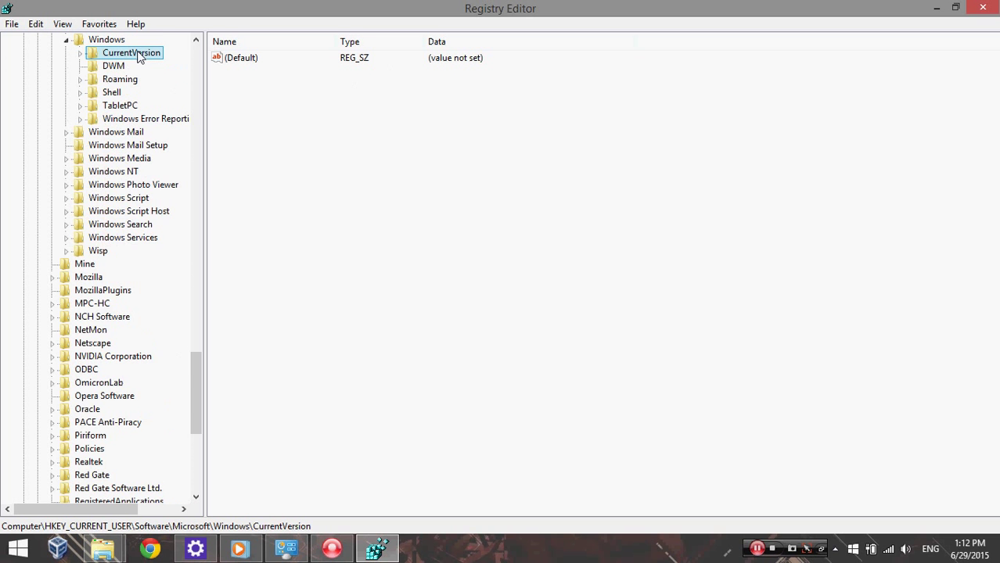
{"action": "double_click", "coordinate": [113, 53]}
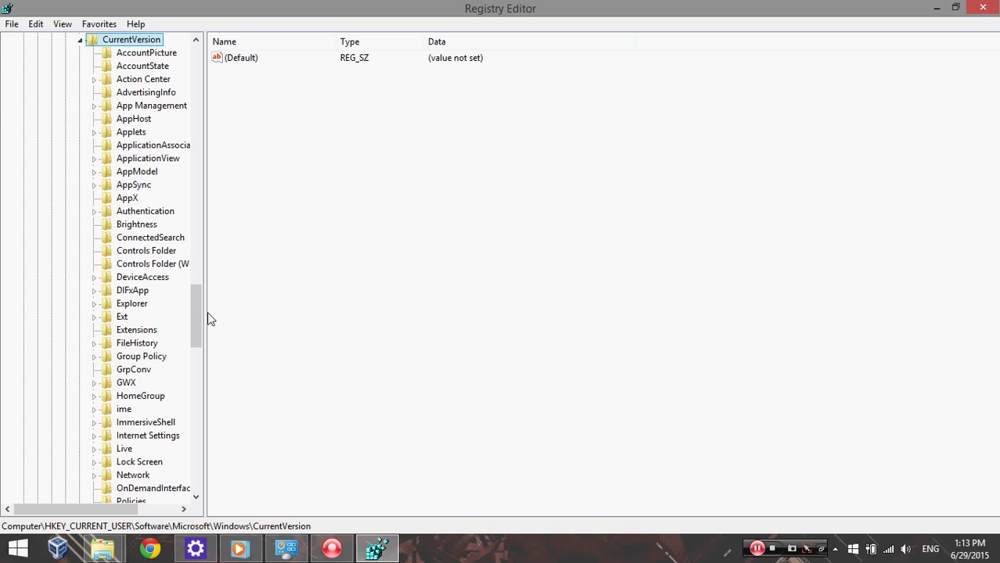
{"action": "left_click_drag", "start_coordinate": [195, 314], "coordinate": [194, 345]}
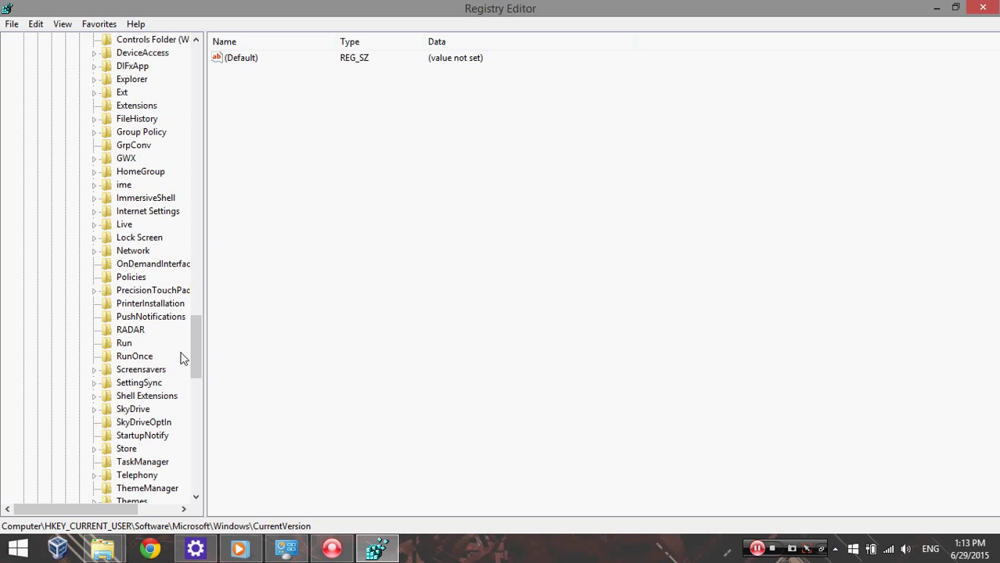
{"action": "left_click", "coordinate": [124, 342]}
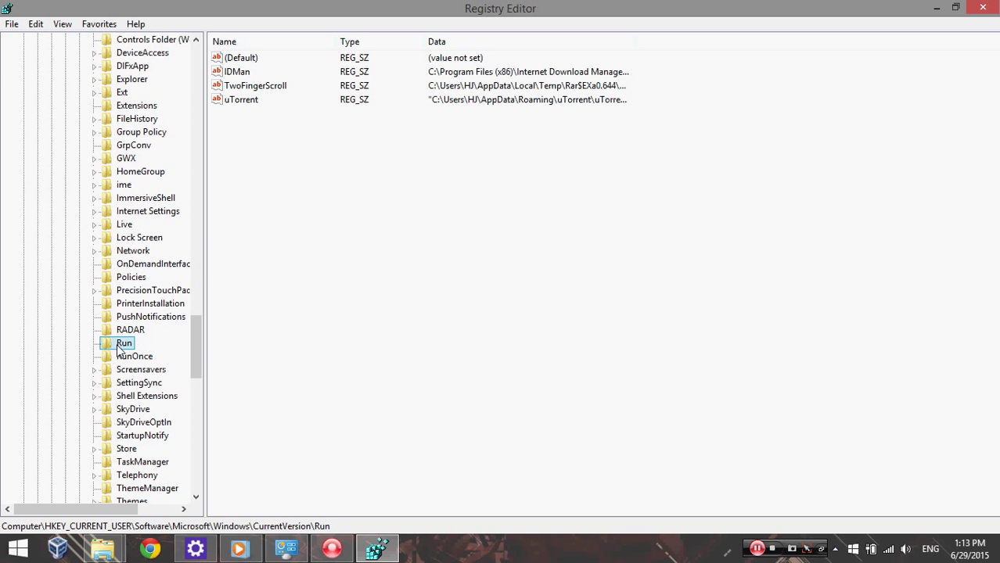
- Select the uTorrent value in the Run key, delete it, and confirm the deletion
{"action": "left_click", "coordinate": [309, 118]}
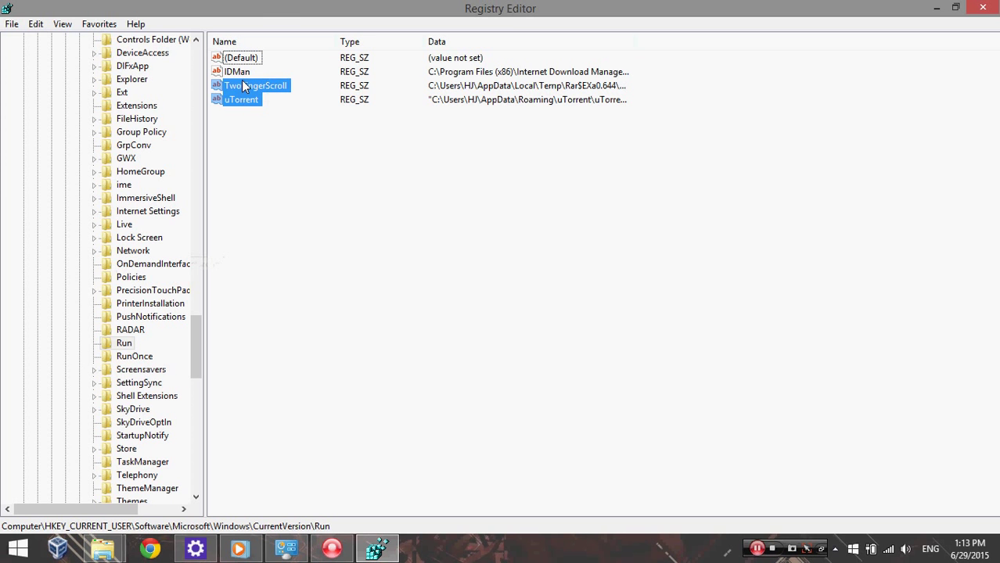
{"action": "left_click_drag", "start_coordinate": [267, 140], "coordinate": [260, 107]}
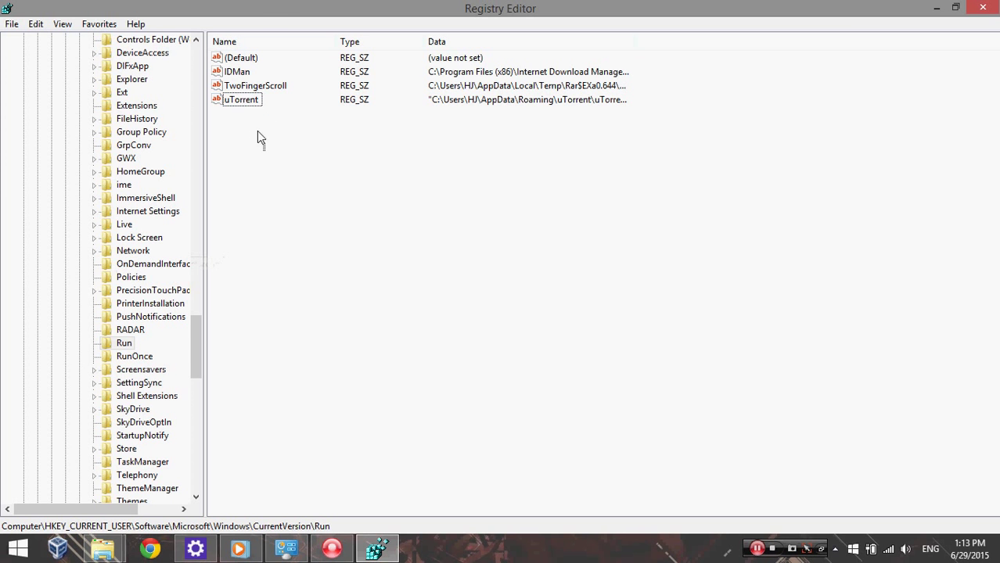
{"action": "left_click_drag", "start_coordinate": [260, 145], "coordinate": [244, 70]}
{"action": "left_click", "coordinate": [270, 154]}
{"action": "left_click", "coordinate": [239, 101]}
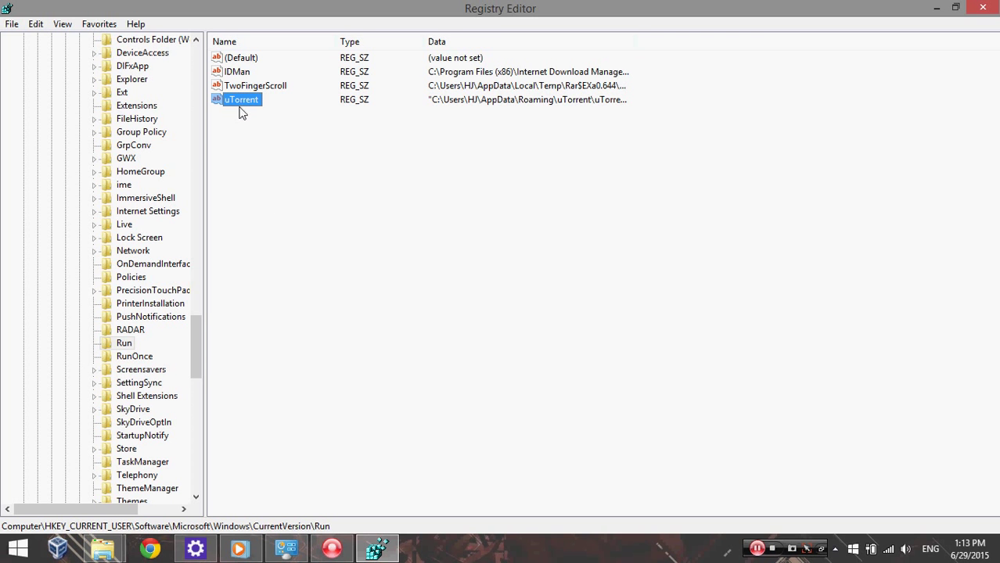
{"action": "key", "text": "Delete"}
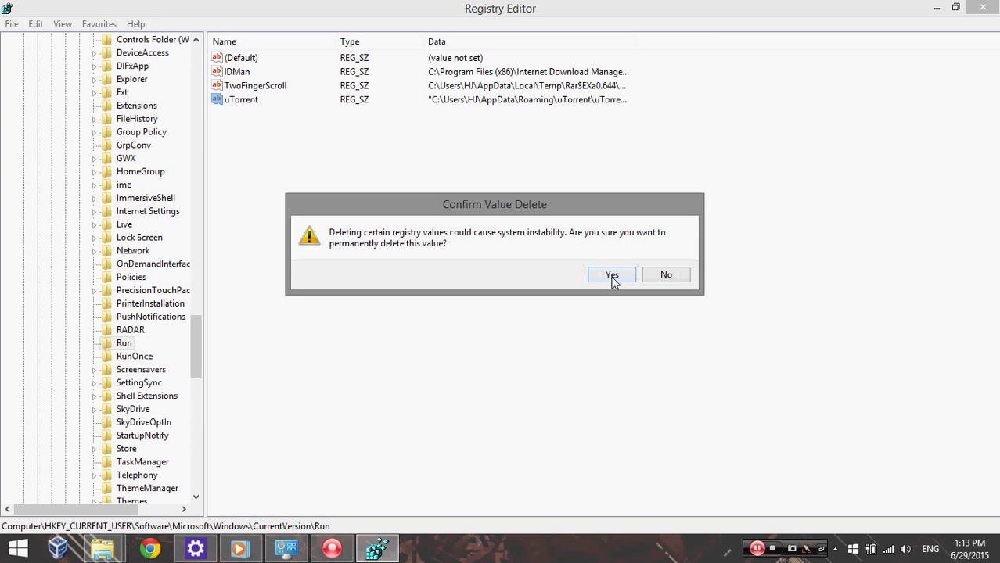
{"action": "left_click", "coordinate": [611, 276]}
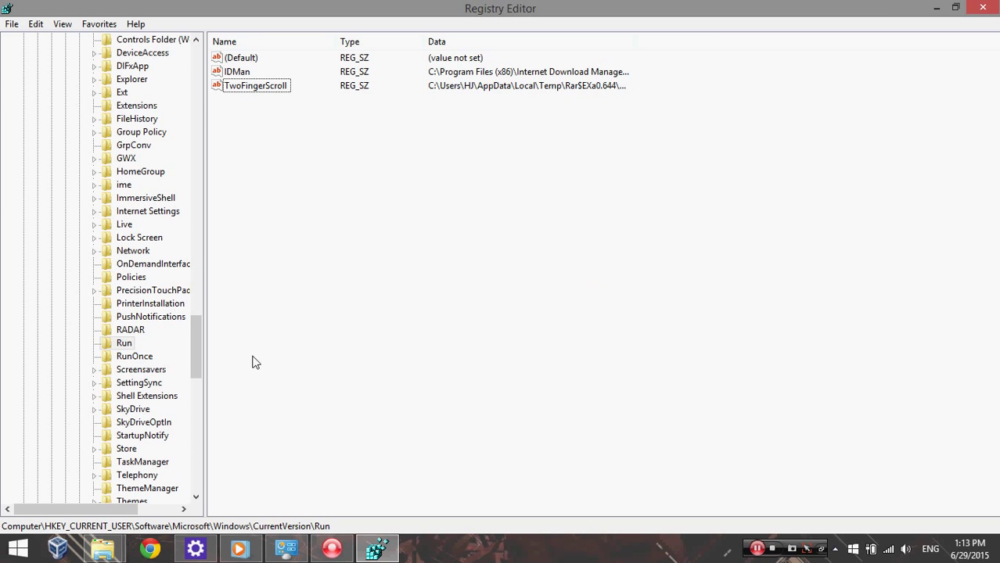
- Collapse HKEY_CURRENT_USER and expand HKEY_LOCAL_MACHINE\SOFTWARE\Microsoft\Windows\CurrentVersion to reveal the Run key
{"action": "left_click_drag", "start_coordinate": [194, 349], "coordinate": [189, 53]}
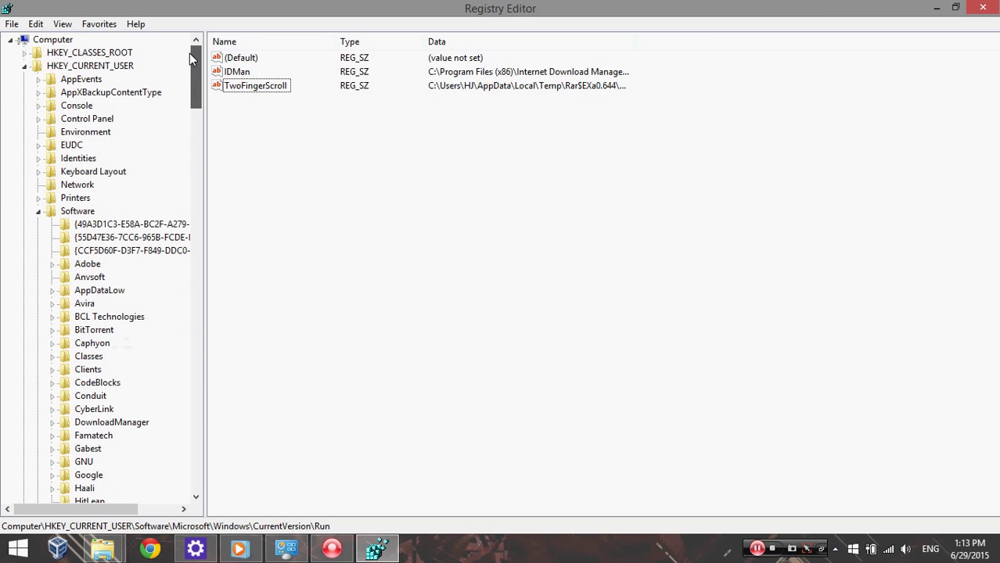
{"action": "left_click", "coordinate": [24, 66]}
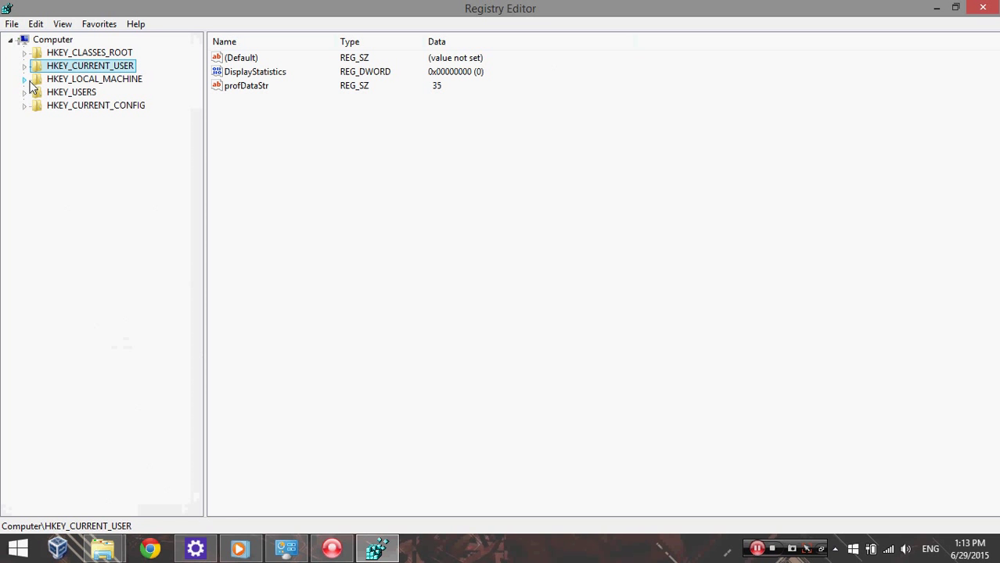
{"action": "left_click", "coordinate": [25, 79]}
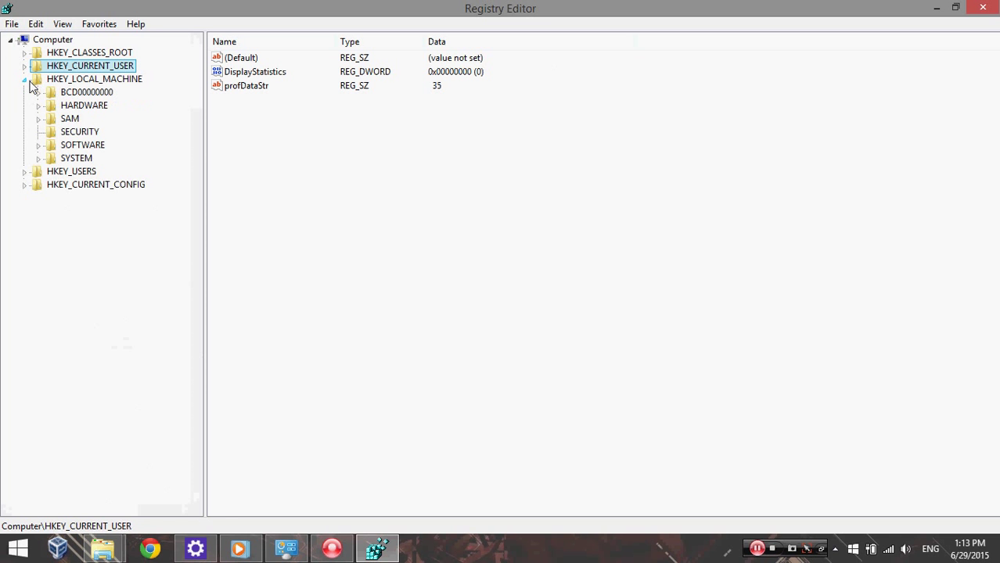
{"action": "left_click", "coordinate": [38, 146]}
{"action": "left_click_drag", "start_coordinate": [199, 205], "coordinate": [197, 230]}
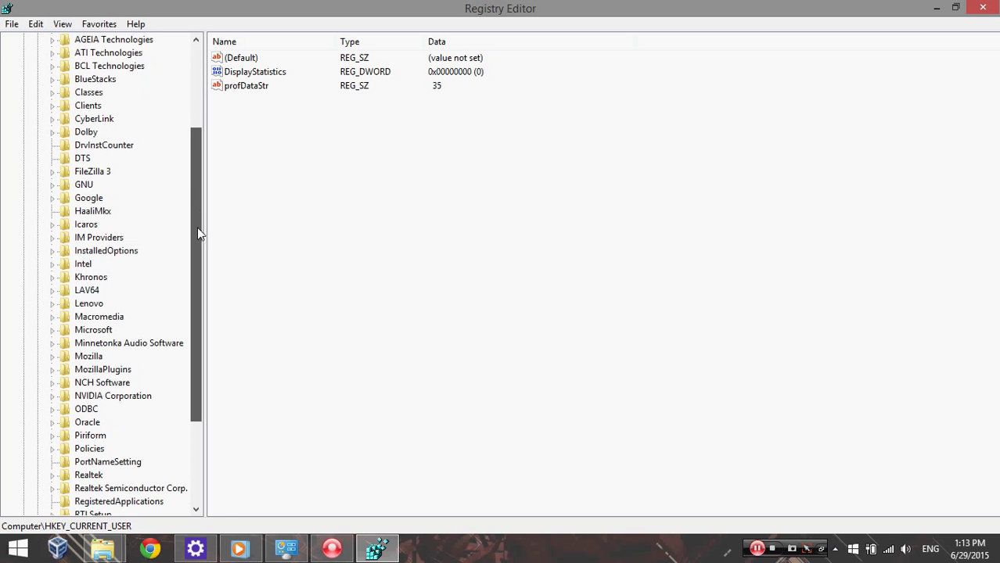
{"action": "left_click", "coordinate": [55, 317]}
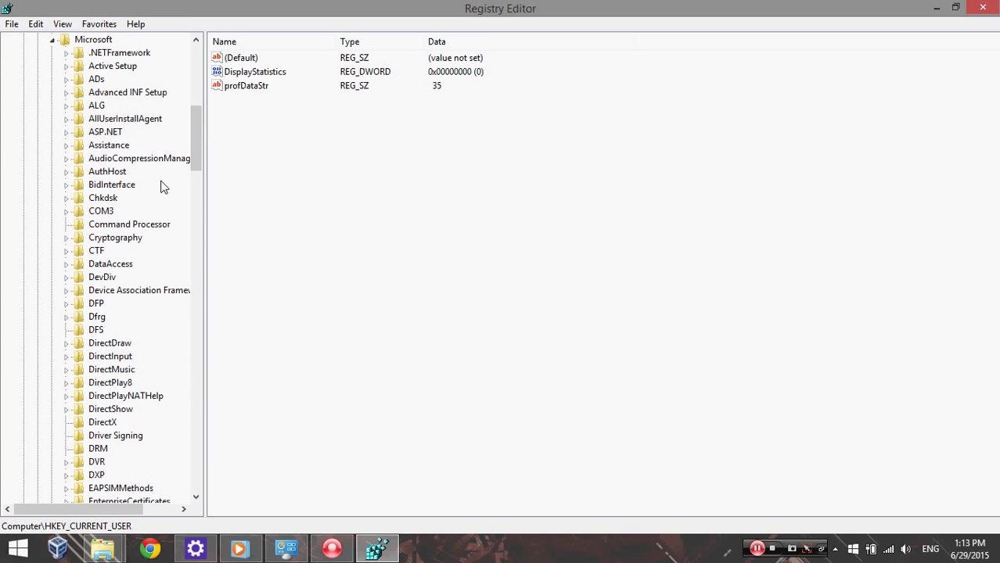
{"action": "mouse_move", "coordinate": [197, 143]}
{"action": "left_mouse_down"}
{"action": "mouse_move", "coordinate": [197, 399]}
{"action": "mouse_move", "coordinate": [207, 416]}
{"action": "left_mouse_up"}
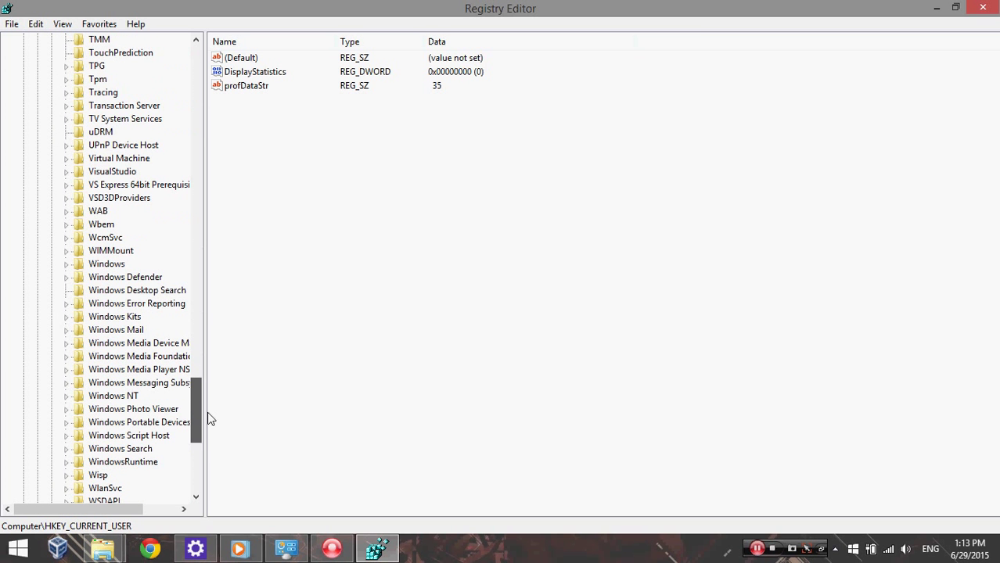
{"action": "left_click", "coordinate": [67, 264]}
{"action": "left_click", "coordinate": [81, 279]}
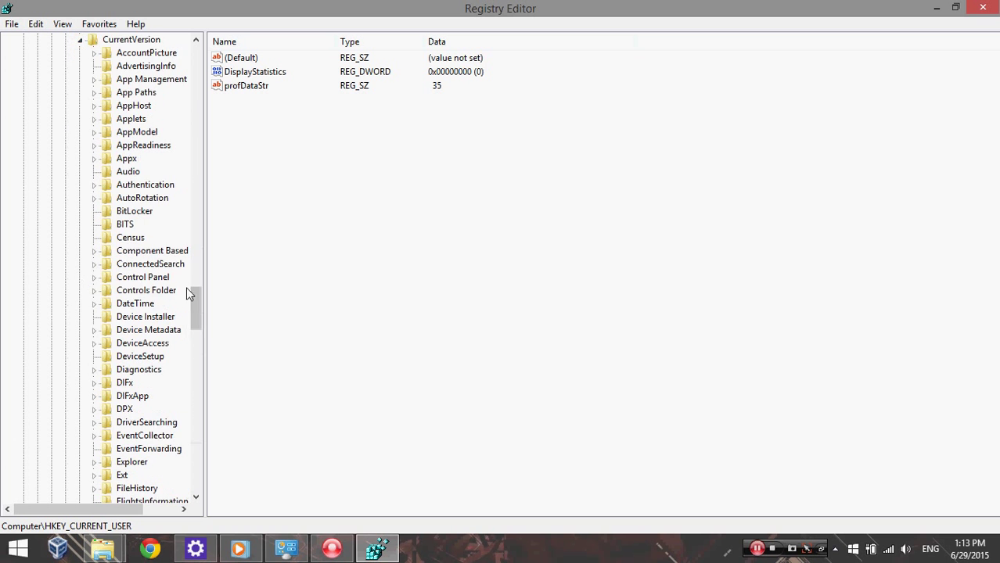
{"action": "mouse_move", "coordinate": [192, 308]}
{"action": "left_mouse_down"}
{"action": "mouse_move", "coordinate": [191, 409]}
{"action": "mouse_move", "coordinate": [192, 371]}
{"action": "left_mouse_up"}
{"action": "left_click", "coordinate": [125, 344]}
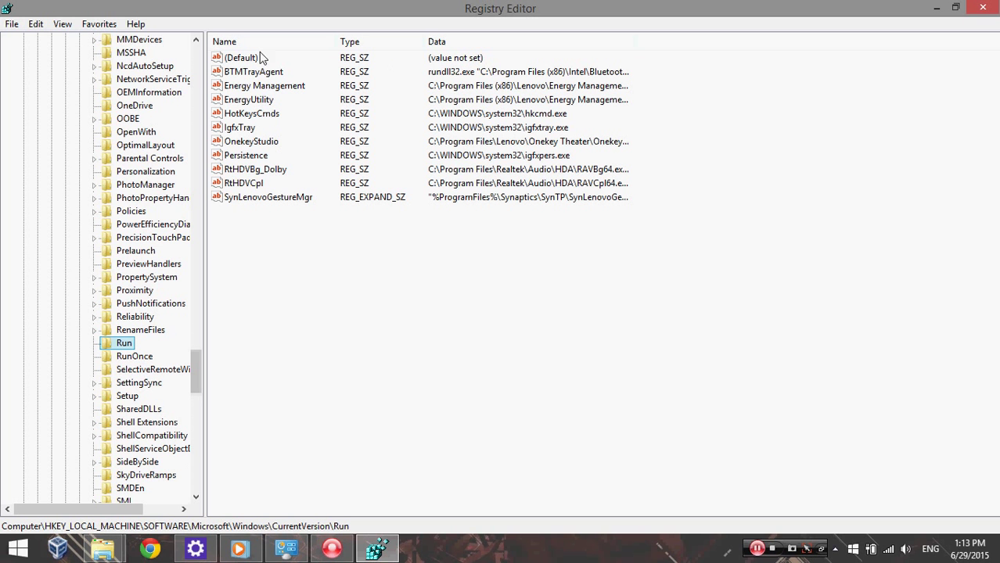
{"action": "left_click_drag", "start_coordinate": [278, 247], "coordinate": [252, 96]}
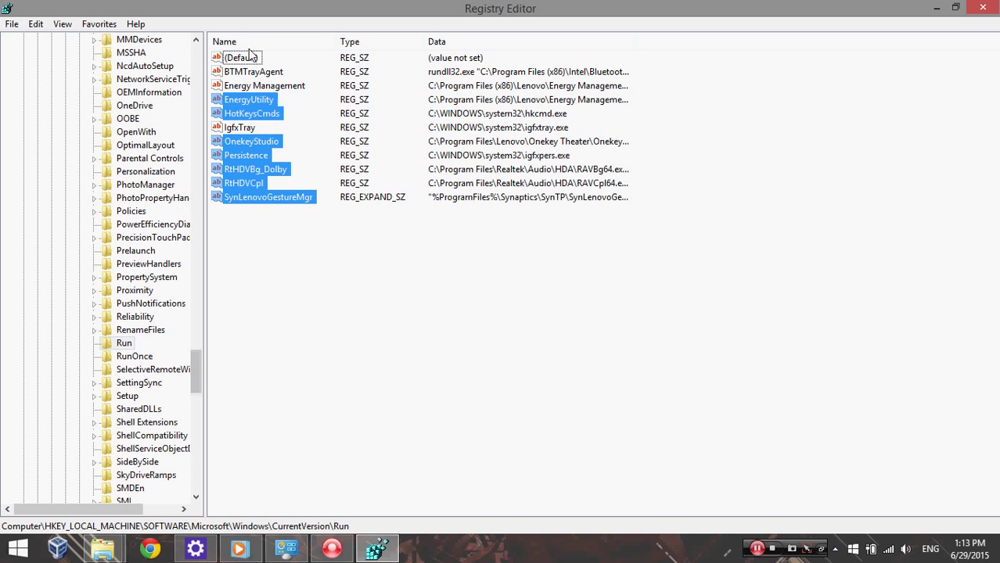
{"action": "left_click", "coordinate": [330, 260]}
{"action": "left_click", "coordinate": [261, 200]}
{"action": "left_click", "coordinate": [279, 236]}
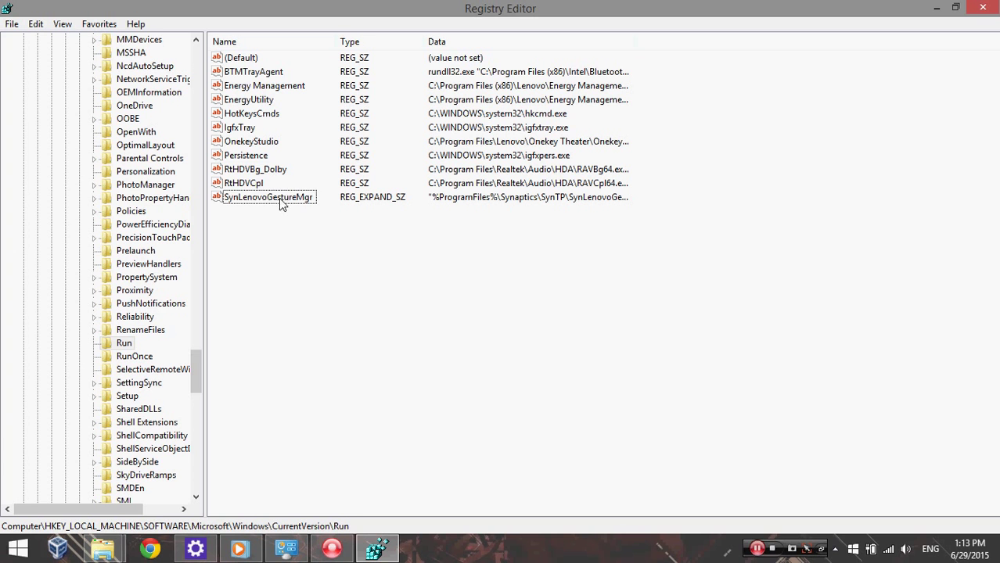
{"action": "left_click", "coordinate": [279, 198]}
{"action": "left_click", "coordinate": [265, 156]}
{"action": "left_click", "coordinate": [254, 185]}
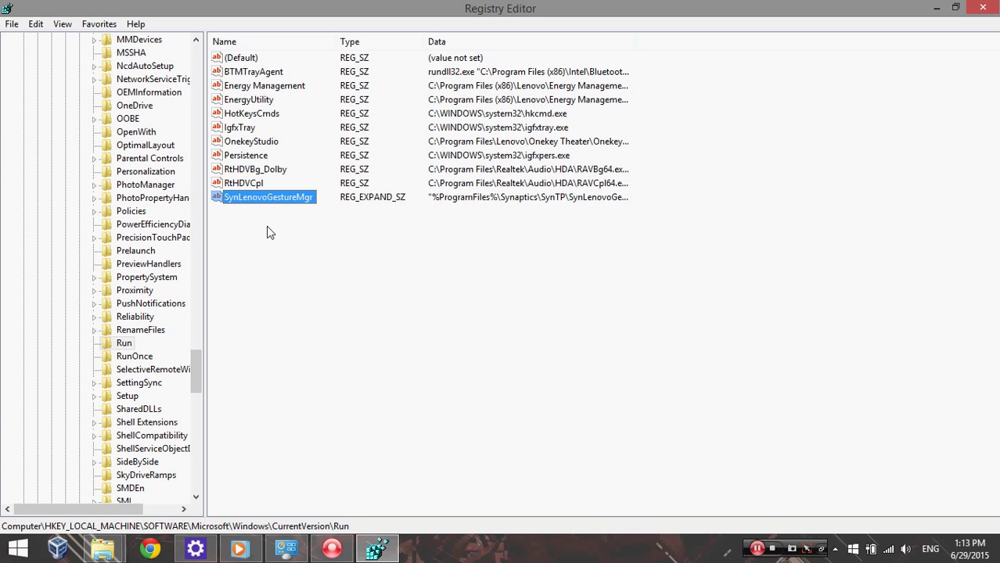
{"action": "left_click", "coordinate": [269, 232]}
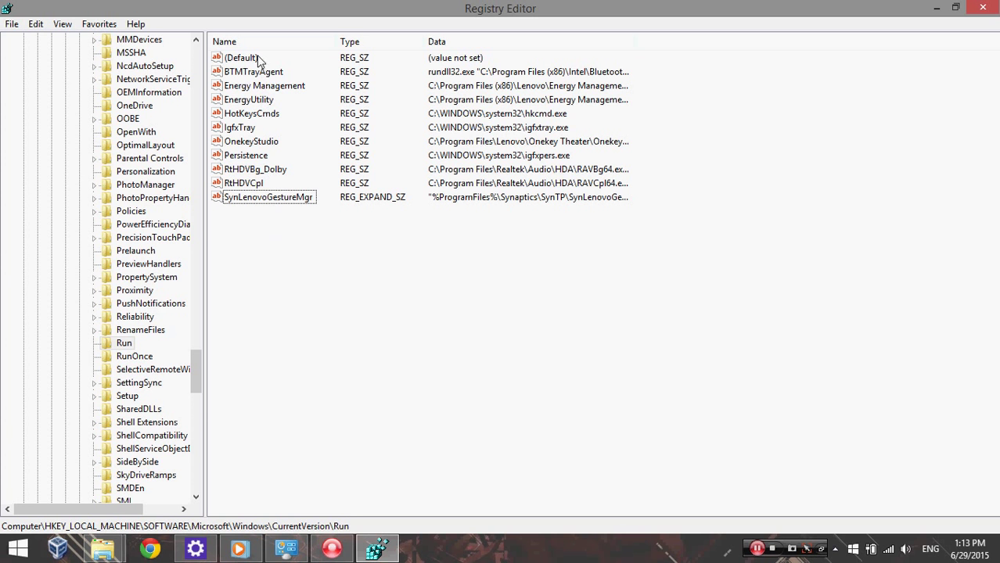
{"action": "left_click_drag", "start_coordinate": [320, 292], "coordinate": [254, 63]}
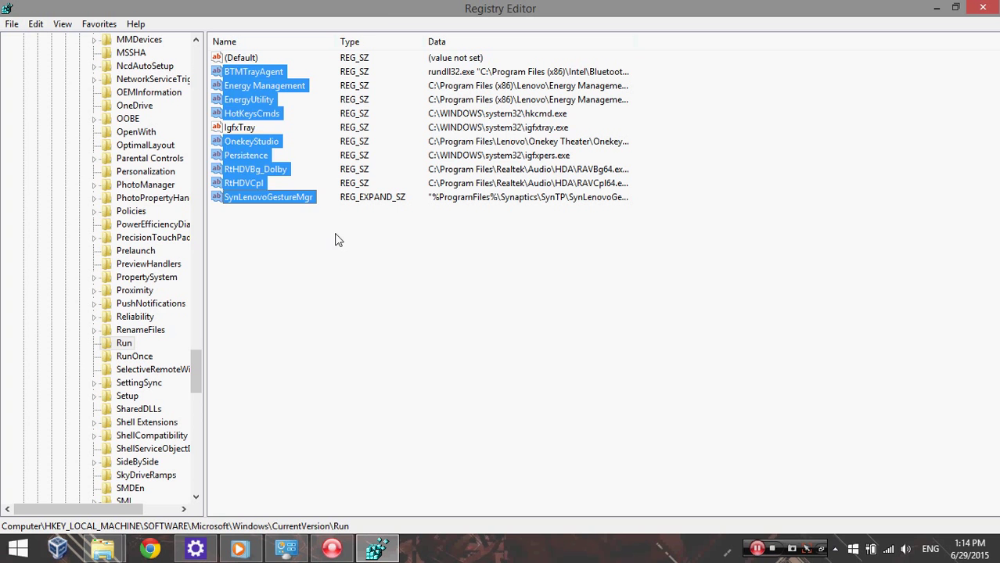
{"action": "left_click", "coordinate": [335, 242]}
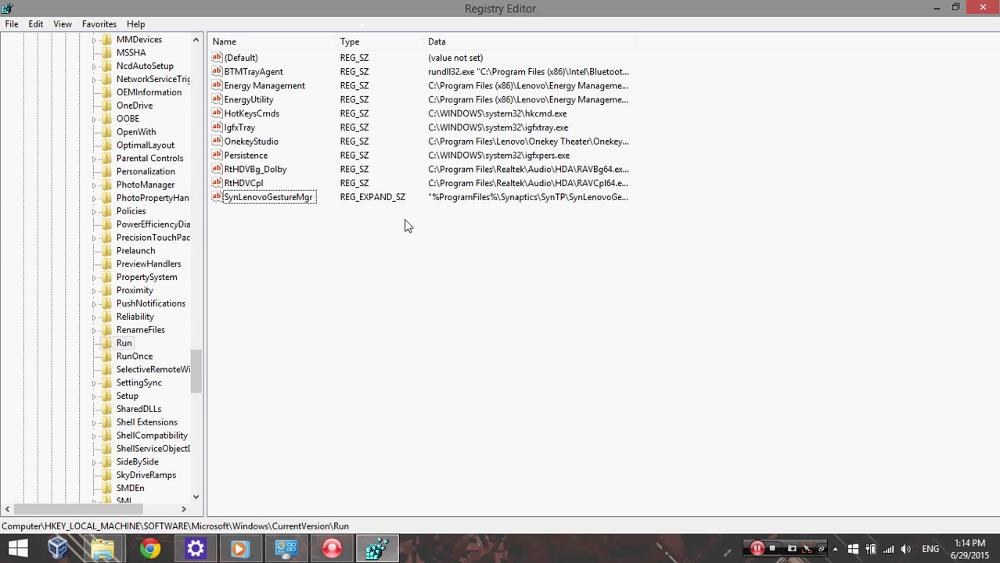
{"action": "left_click", "coordinate": [242, 201]}
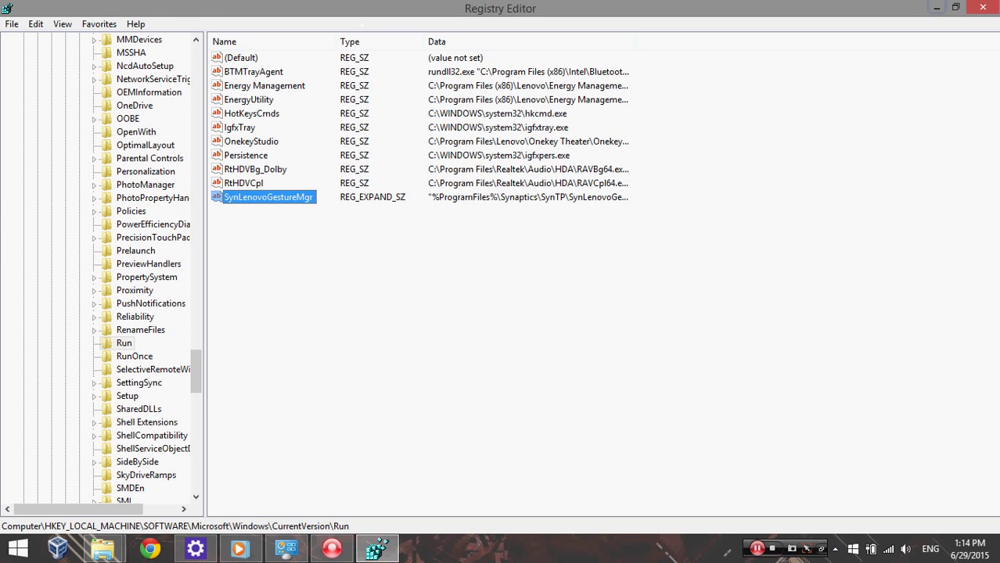
- Close Registry Editor, refresh the desktop, and open This PC showing its five drives
{"action": "left_click", "coordinate": [983, 8]}
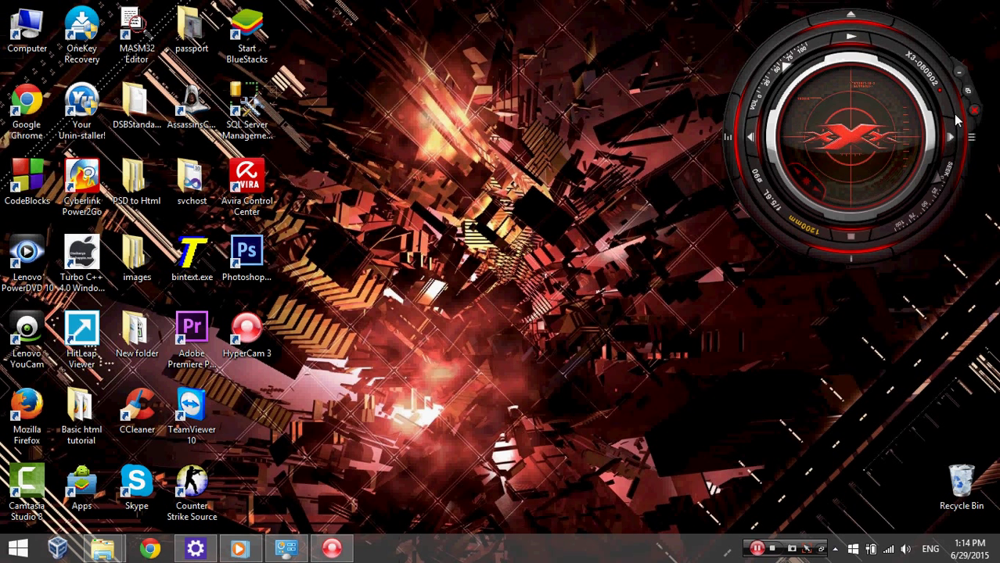
{"action": "right_click", "coordinate": [524, 121]}
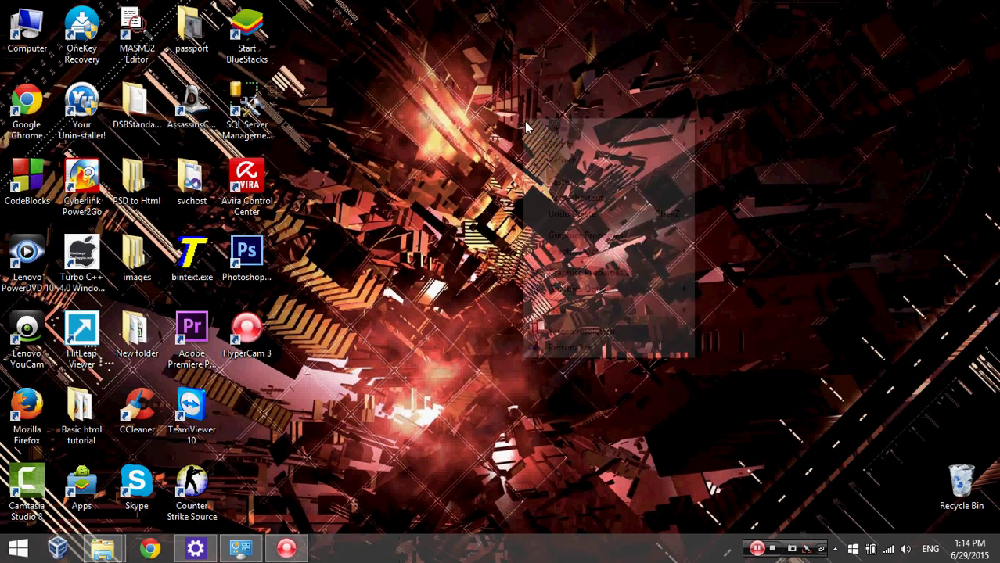
{"action": "left_click", "coordinate": [553, 160]}
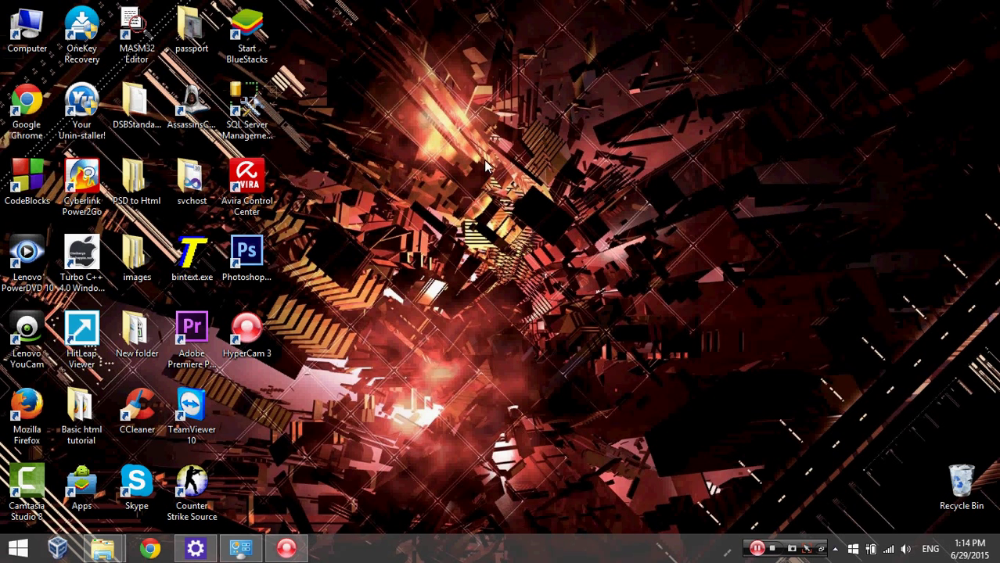
{"action": "double_click", "coordinate": [18, 33]}
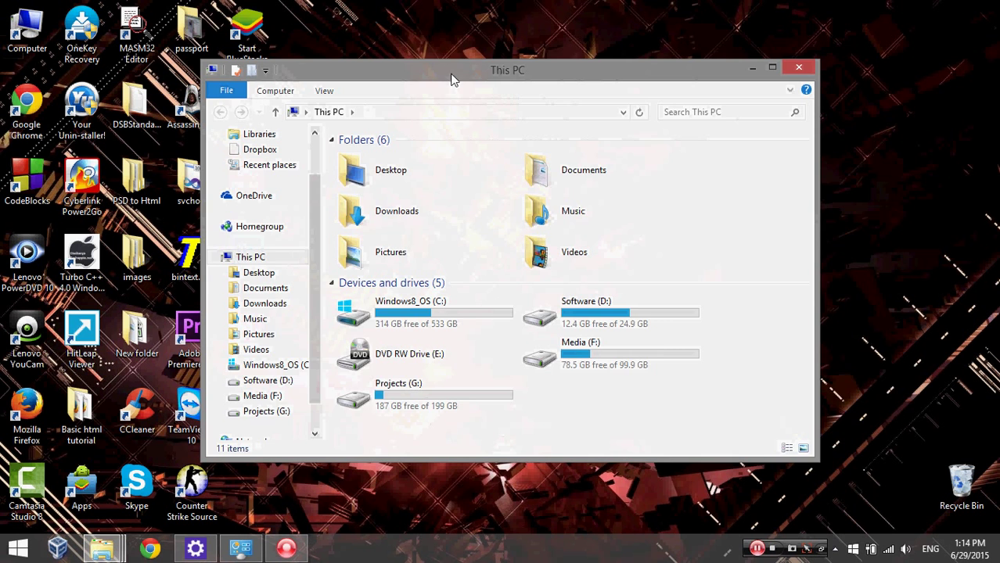
{"action": "left_click_drag", "start_coordinate": [452, 73], "coordinate": [484, 46]}
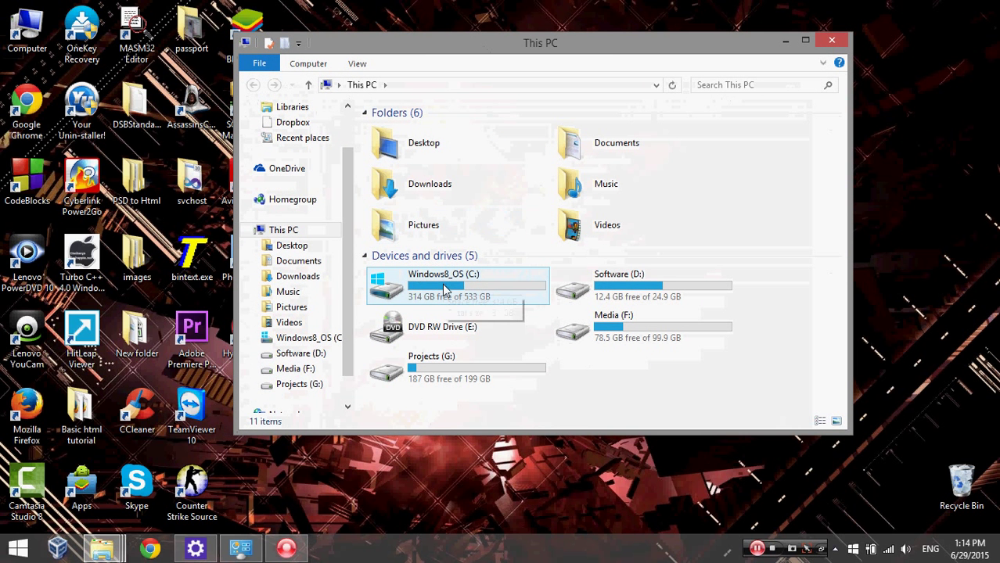
{"action": "mouse_move", "coordinate": [444, 290]}
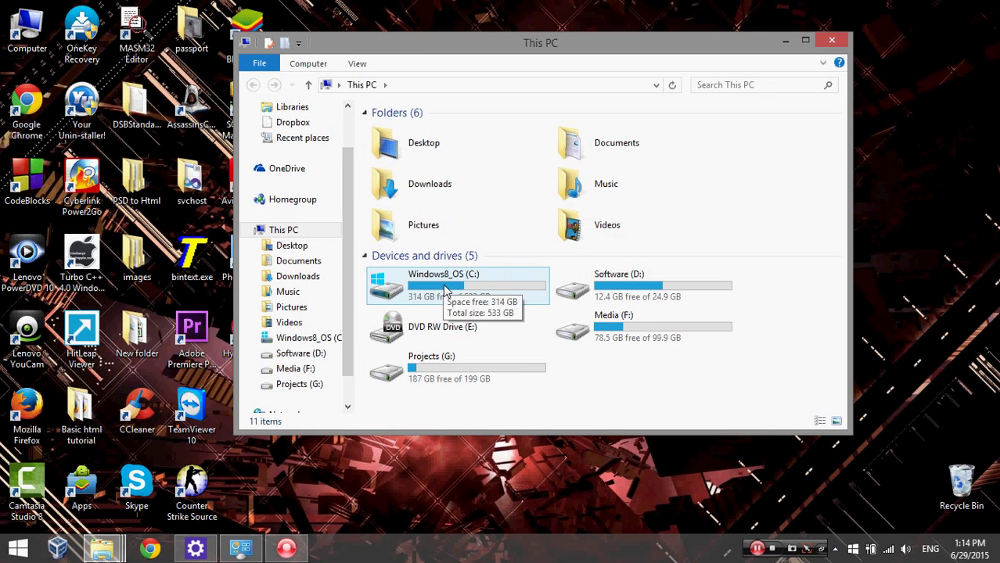
- Open Windows8_OS (C:) Properties, showing 314 GB free of 533 GB
{"action": "right_click", "coordinate": [445, 290]}
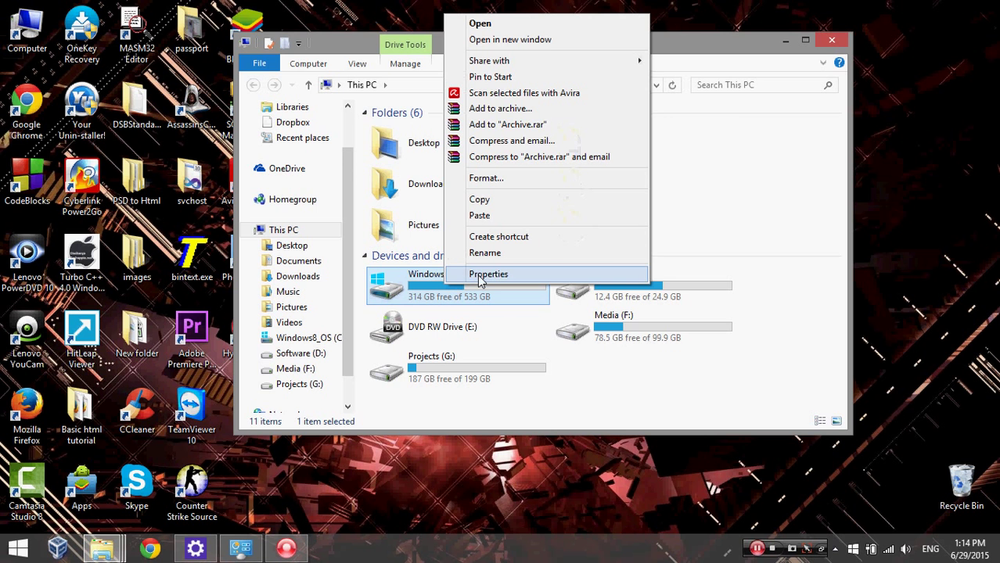
{"action": "left_click", "coordinate": [480, 276]}
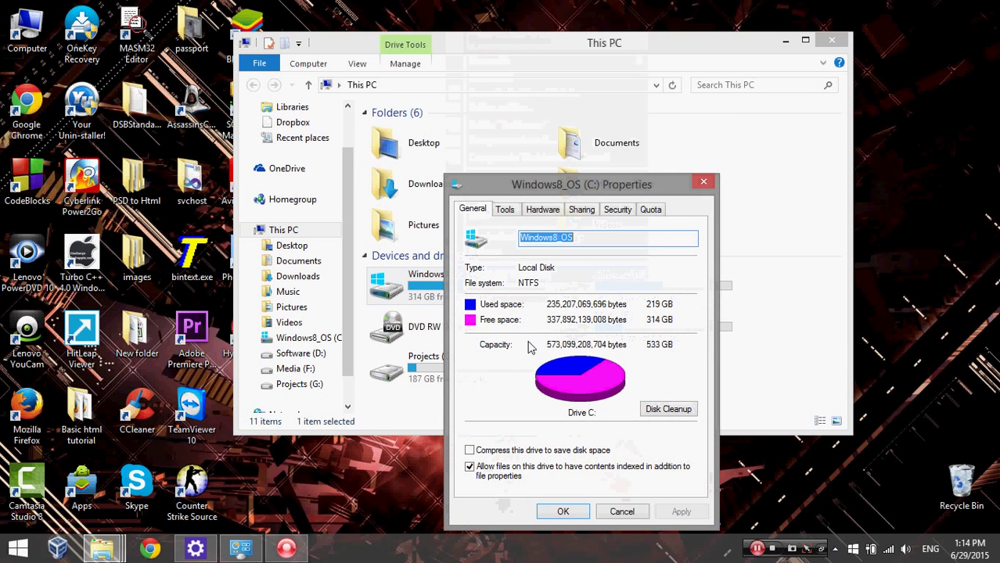
{"action": "left_click_drag", "start_coordinate": [568, 195], "coordinate": [443, 78]}
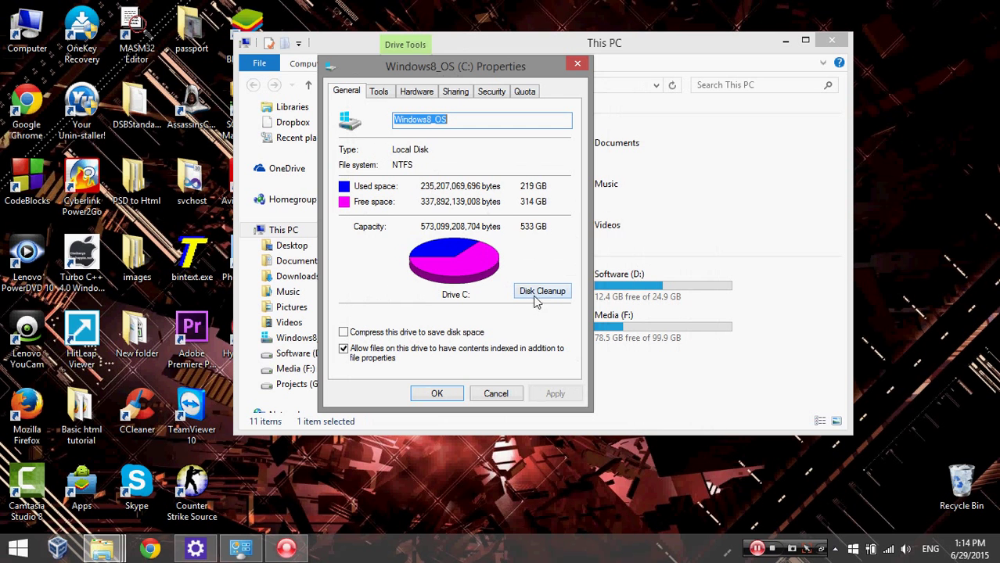
- Scan drive C: with Disk Cleanup including system files, finding up to 1.08 GB
{"action": "left_click", "coordinate": [535, 296]}
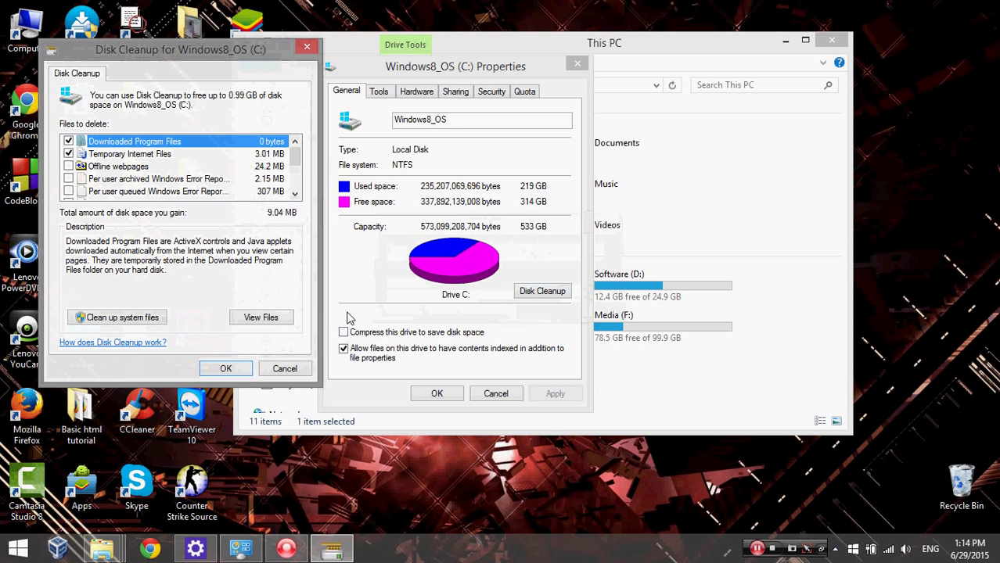
{"action": "mouse_move", "coordinate": [165, 51]}
{"action": "left_mouse_down"}
{"action": "mouse_move", "coordinate": [383, 75]}
{"action": "mouse_move", "coordinate": [374, 82]}
{"action": "left_mouse_up"}
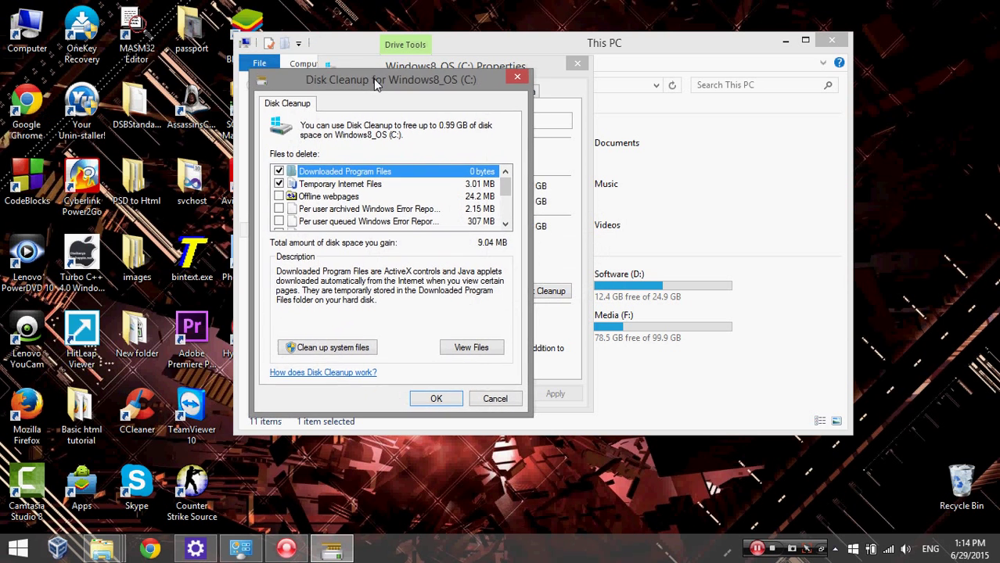
{"action": "left_click", "coordinate": [329, 350]}
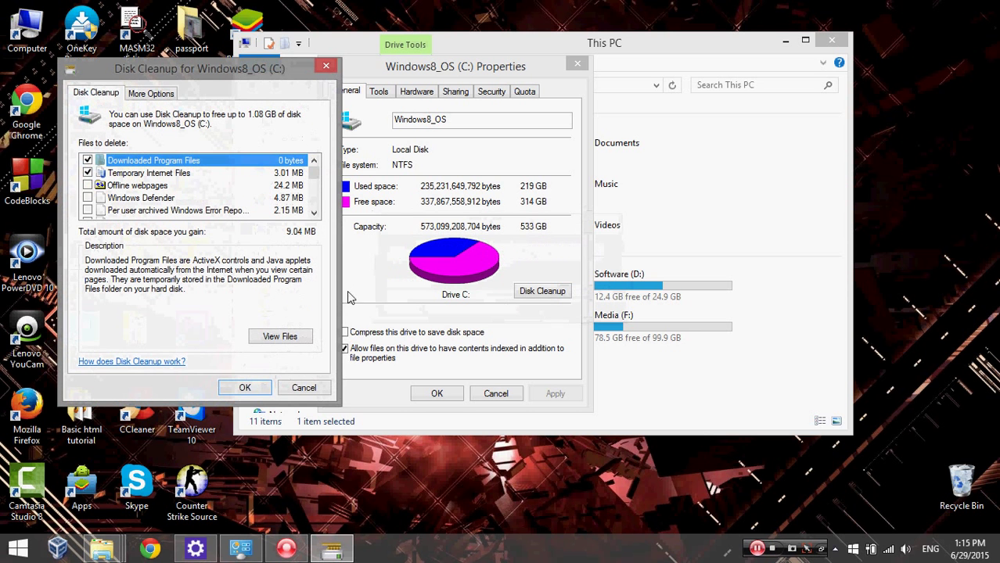
- Confirm Disk Cleanup and permanently delete the checked files from C:
{"action": "left_click", "coordinate": [241, 388]}
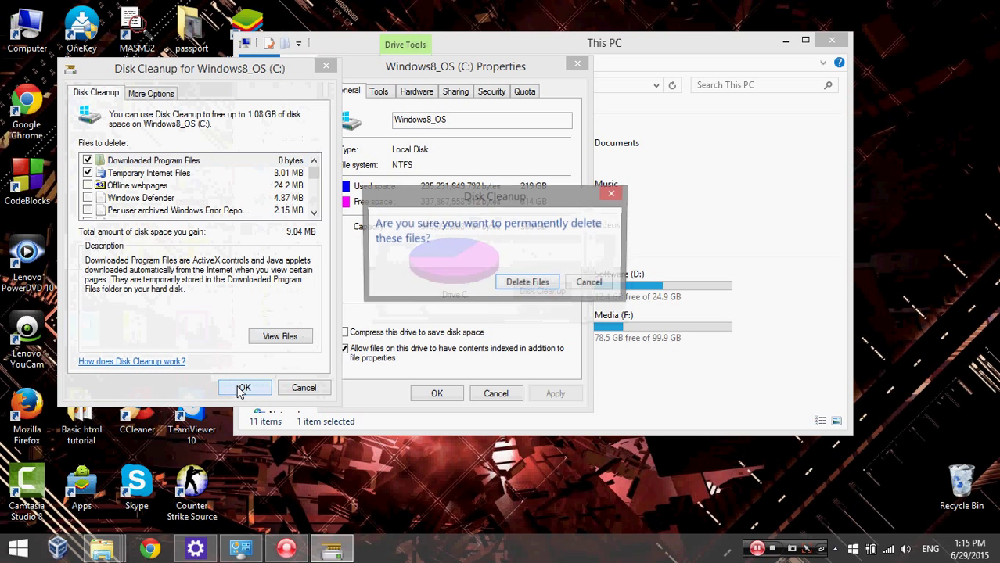
{"action": "left_click", "coordinate": [528, 286]}
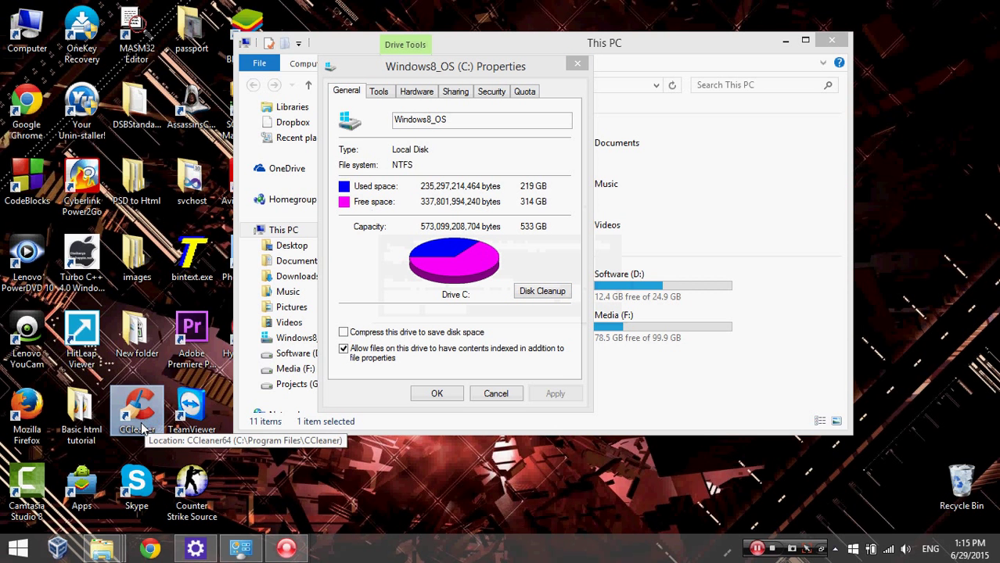
- Launch CCleaner on the right, then uncheck Compress and close the C: drive properties
{"action": "double_click", "coordinate": [148, 423]}
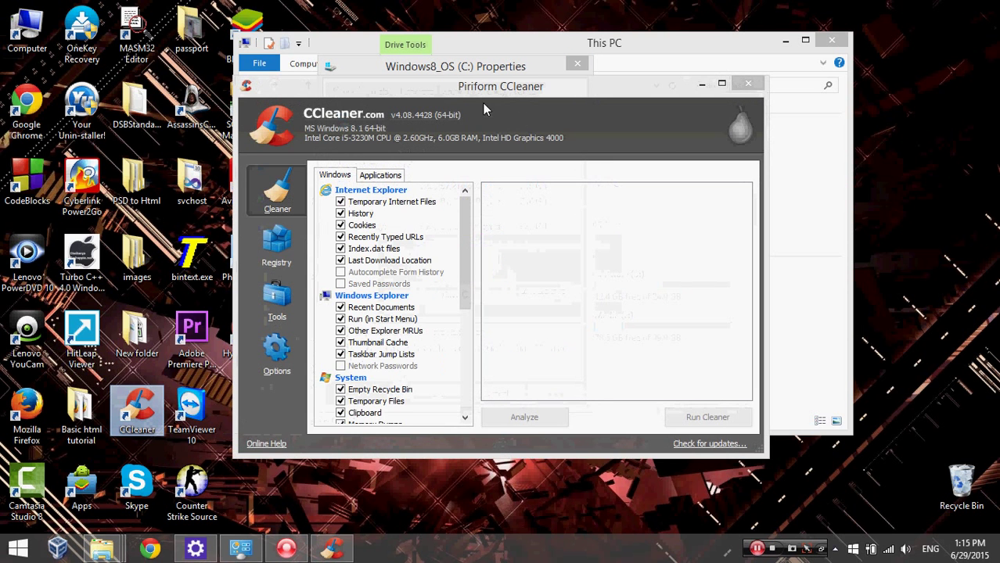
{"action": "left_click_drag", "start_coordinate": [482, 103], "coordinate": [796, 163]}
{"action": "left_click", "coordinate": [407, 317]}
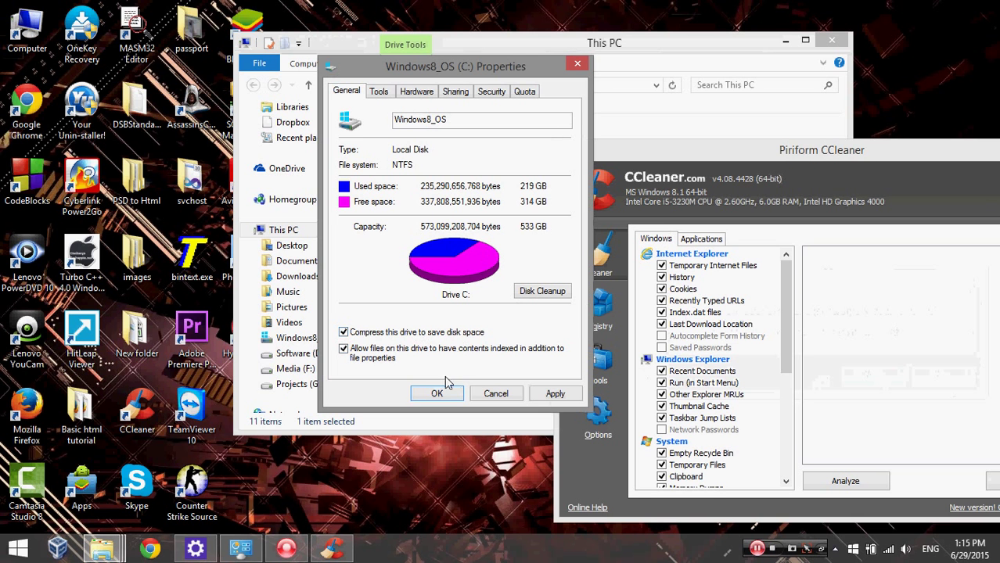
{"action": "left_click", "coordinate": [377, 331]}
{"action": "left_click", "coordinate": [438, 393]}
{"action": "left_click", "coordinate": [833, 158]}
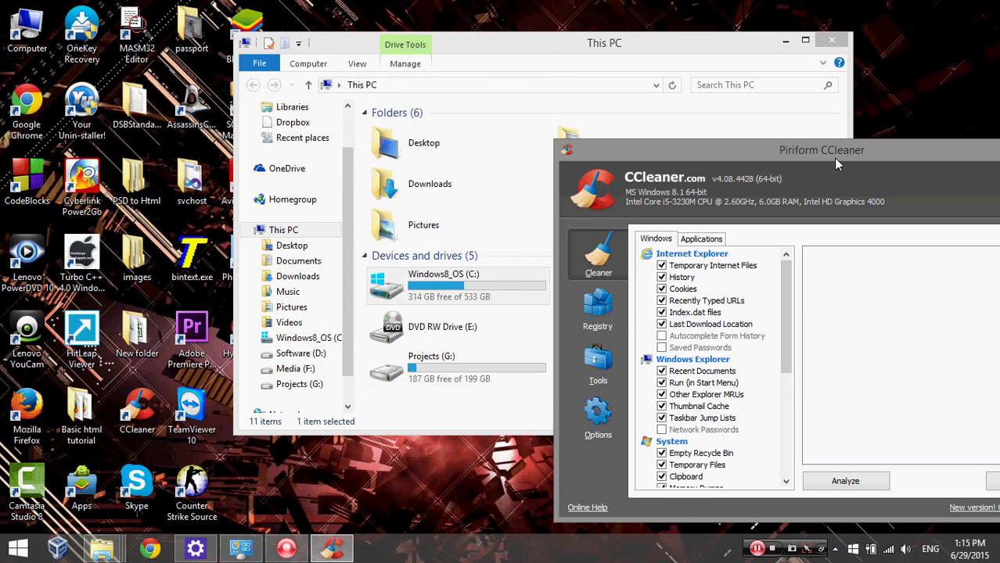
{"action": "left_click_drag", "start_coordinate": [833, 157], "coordinate": [650, 131]}
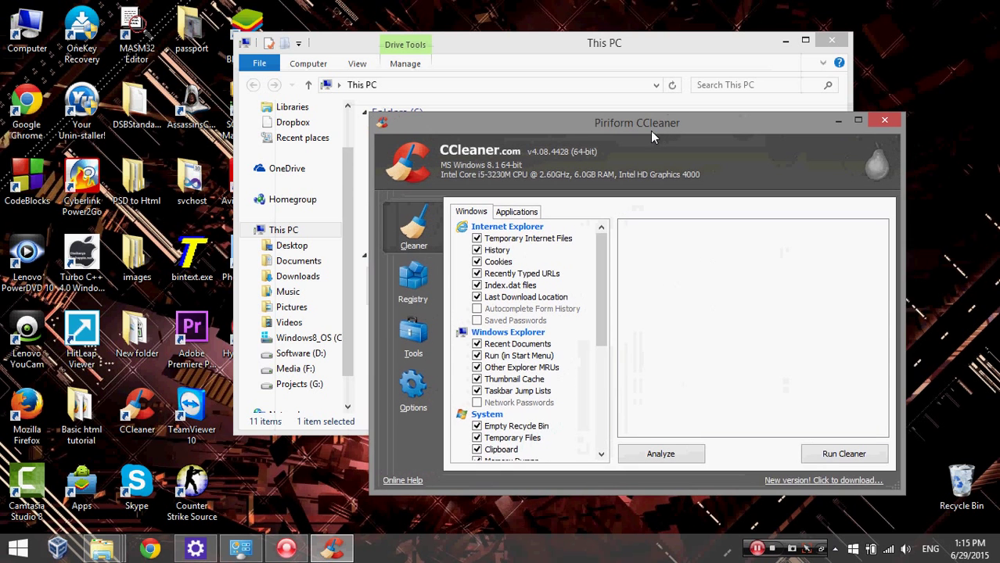
{"action": "left_click_drag", "start_coordinate": [652, 133], "coordinate": [612, 133]}
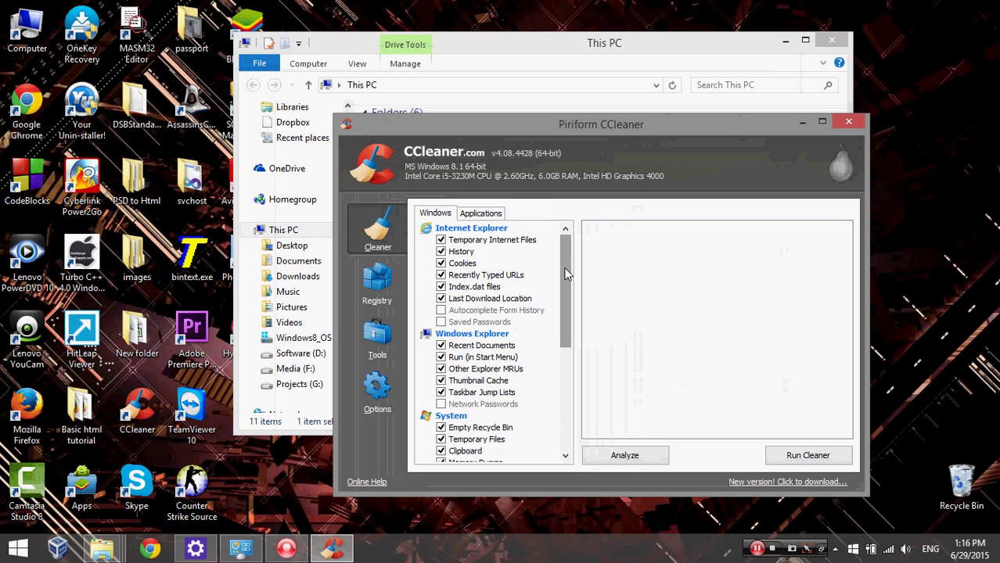
{"action": "mouse_move", "coordinate": [567, 274]}
{"action": "left_mouse_down"}
{"action": "mouse_move", "coordinate": [566, 301]}
{"action": "mouse_move", "coordinate": [566, 270]}
{"action": "left_mouse_up"}
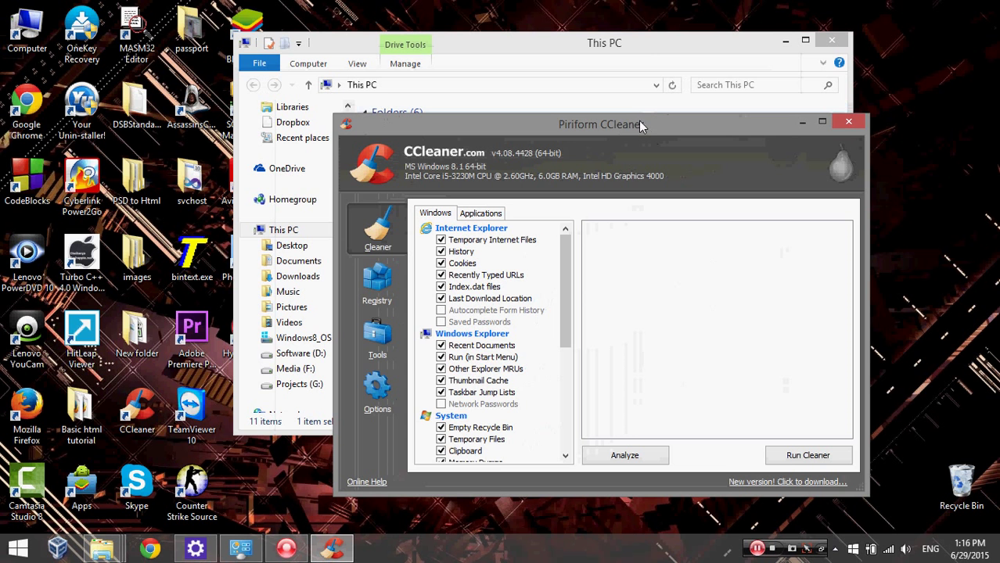
{"action": "mouse_move", "coordinate": [635, 125]}
{"action": "left_mouse_down"}
{"action": "mouse_move", "coordinate": [551, 99]}
{"action": "mouse_move", "coordinate": [613, 32]}
{"action": "mouse_move", "coordinate": [587, 100]}
{"action": "left_mouse_up"}
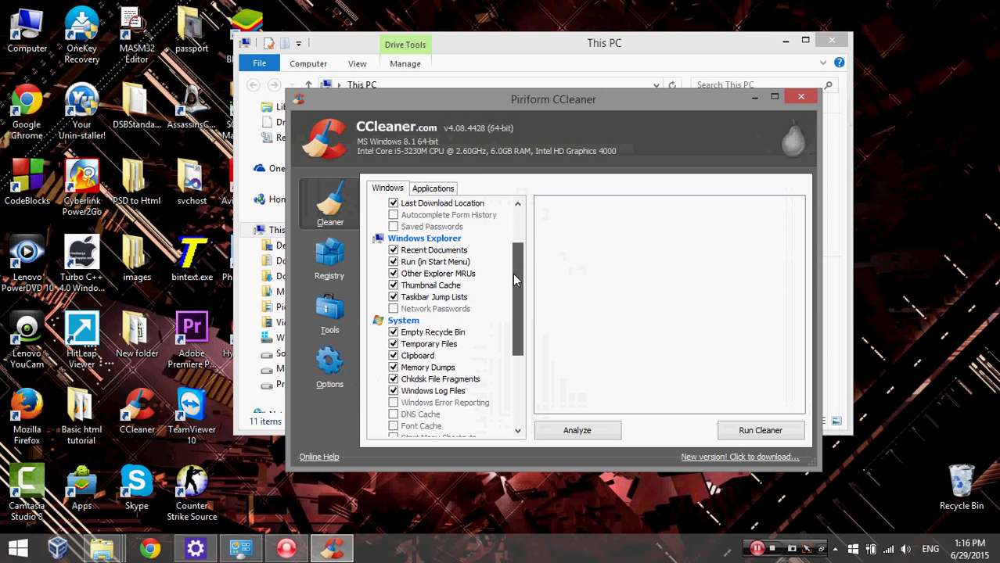
{"action": "mouse_move", "coordinate": [522, 245]}
{"action": "left_mouse_down"}
{"action": "mouse_move", "coordinate": [510, 360]}
{"action": "mouse_move", "coordinate": [521, 194]}
{"action": "left_mouse_up"}
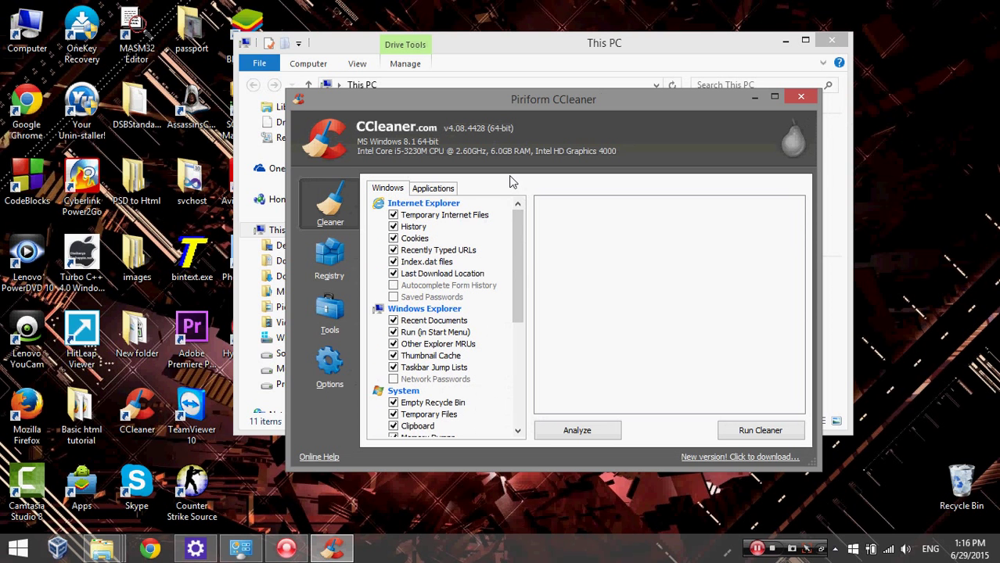